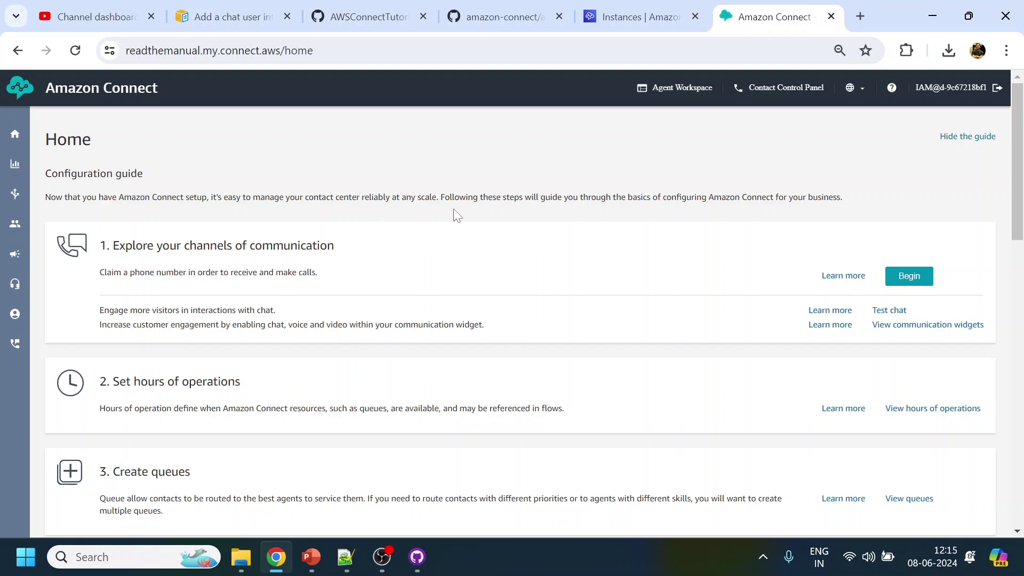
- Open the Contact Control Panel softphone, centre it on screen, and check its number pad
mouse_move(241, 556)
click(785, 89)
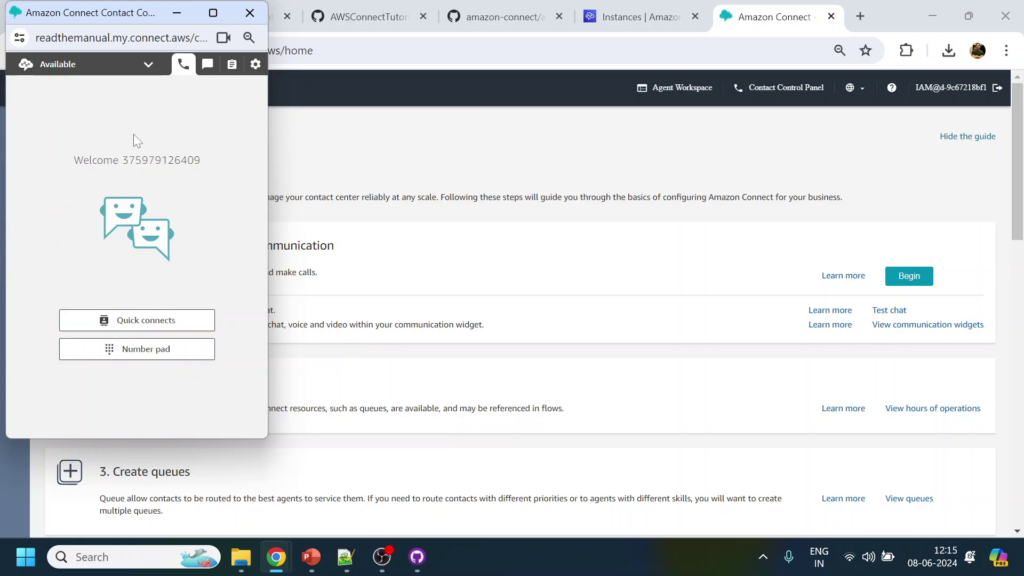
drag(154, 17, 523, 91)
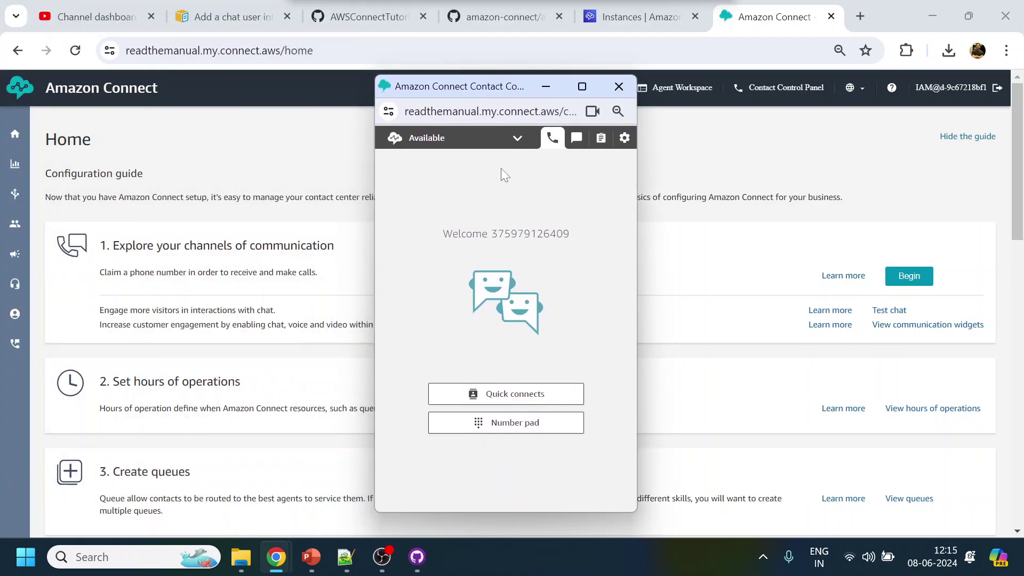
click(521, 429)
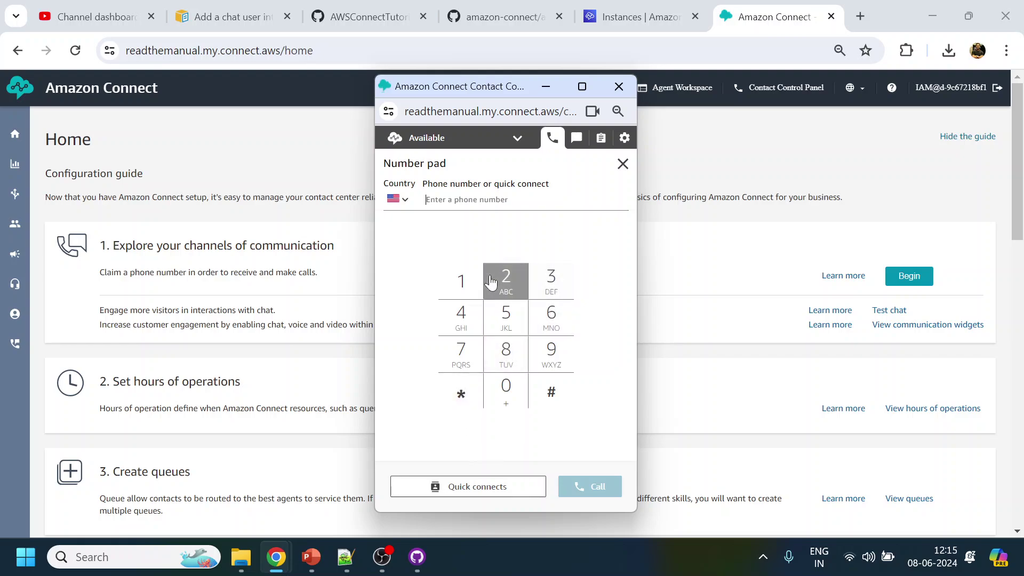
click(622, 164)
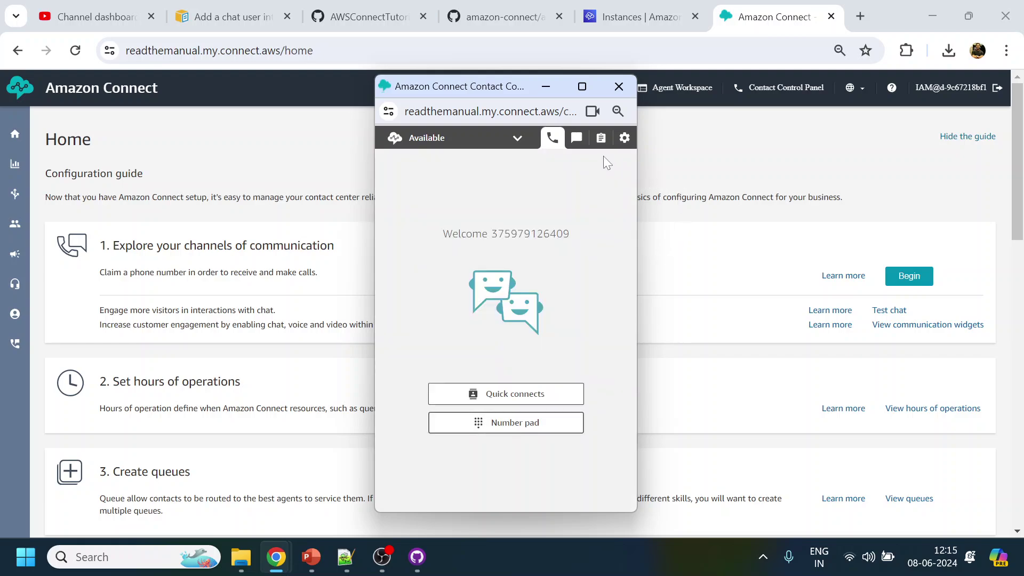
- Review the softphone's chats and tasks views, close it, and go to Agent Workspace
click(576, 138)
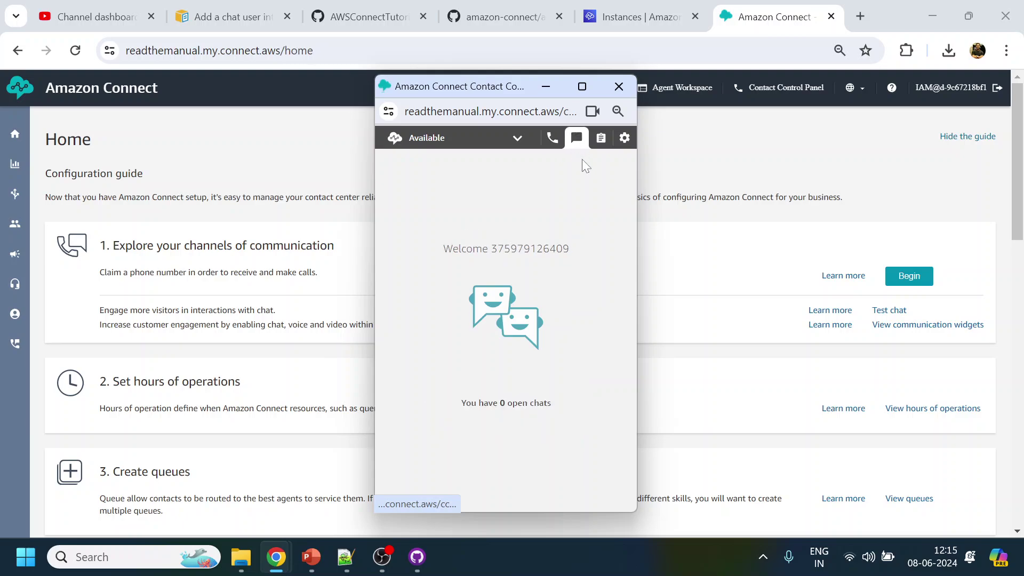
click(600, 139)
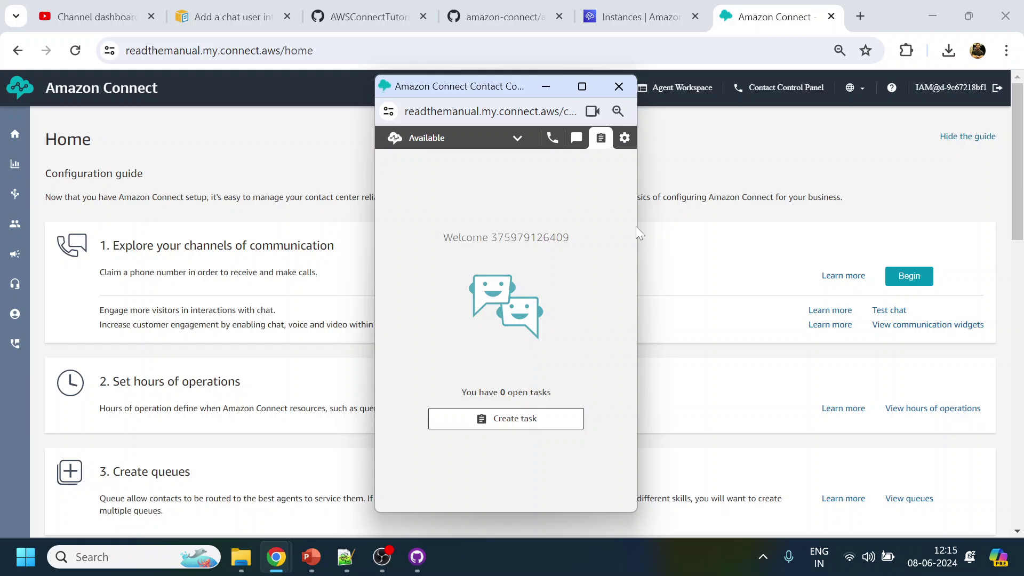
click(618, 86)
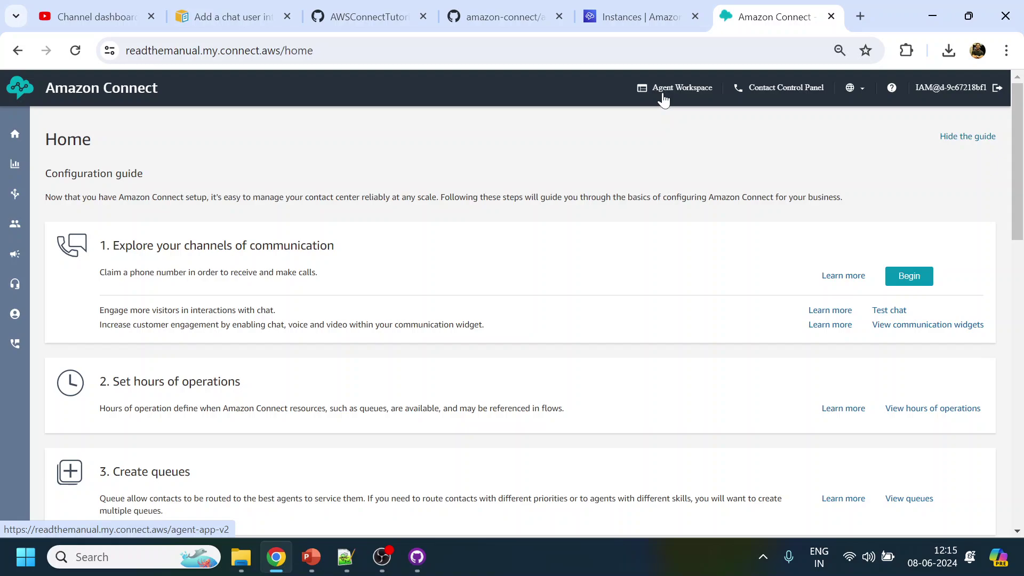
click(674, 87)
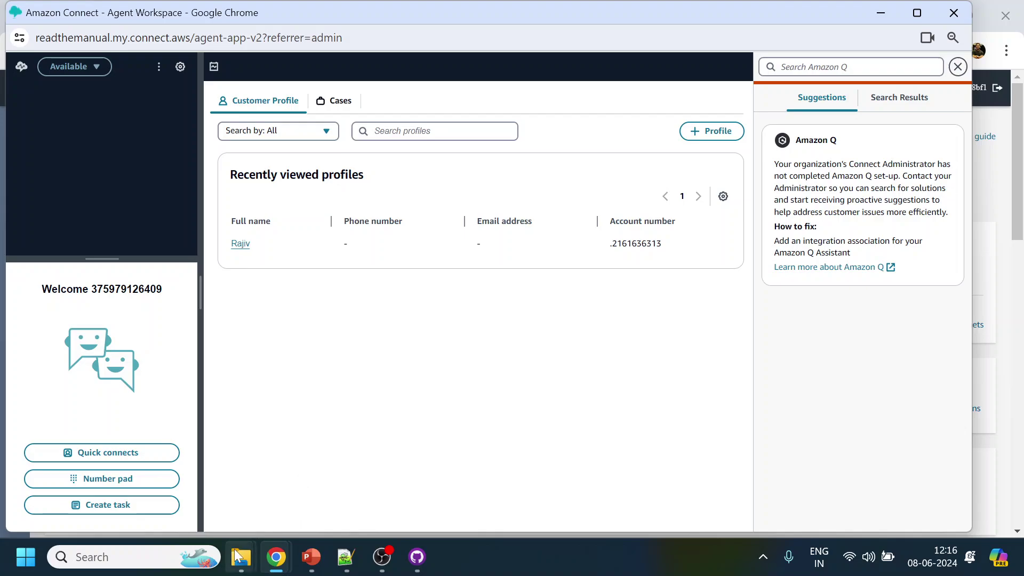
- Inspect the Agent Workspace page address, highlighting its referrer=admin part
mouse_move(237, 545)
mouse_move(247, 513)
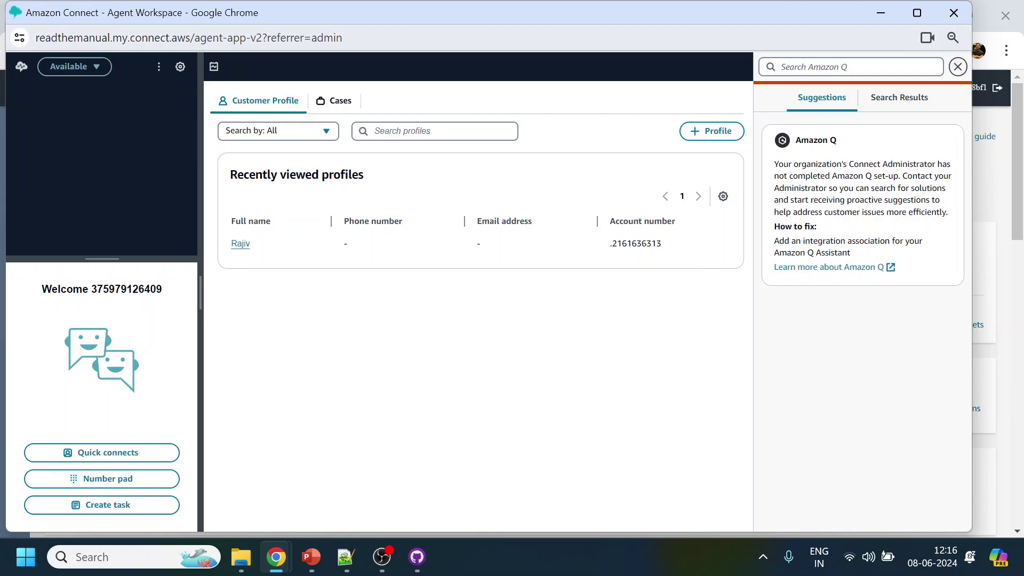
click(285, 38)
click(287, 40)
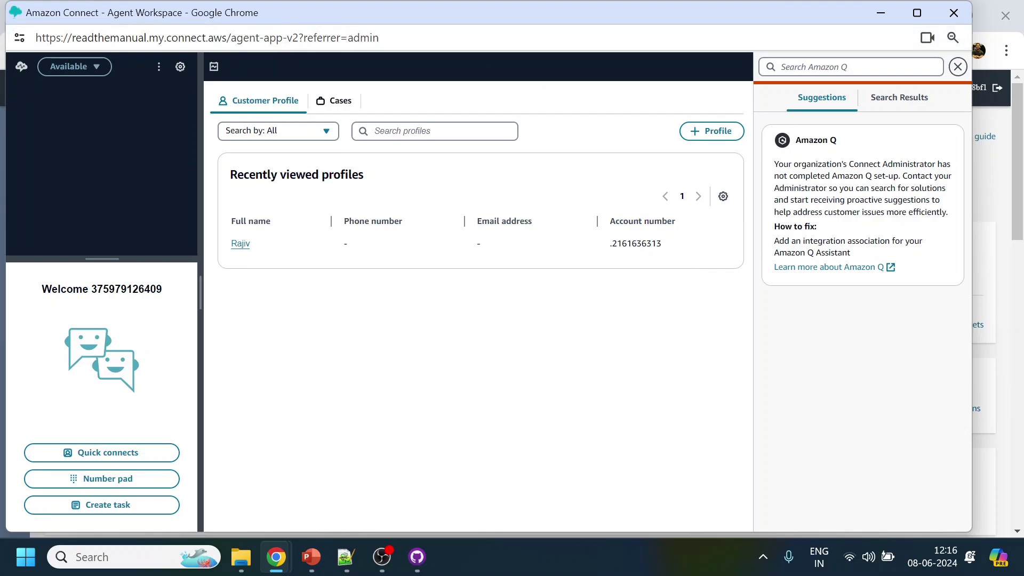
drag(302, 38, 381, 39)
click(381, 39)
- Return to the admin window's User management and start adding a new user
mouse_move(287, 569)
click(224, 507)
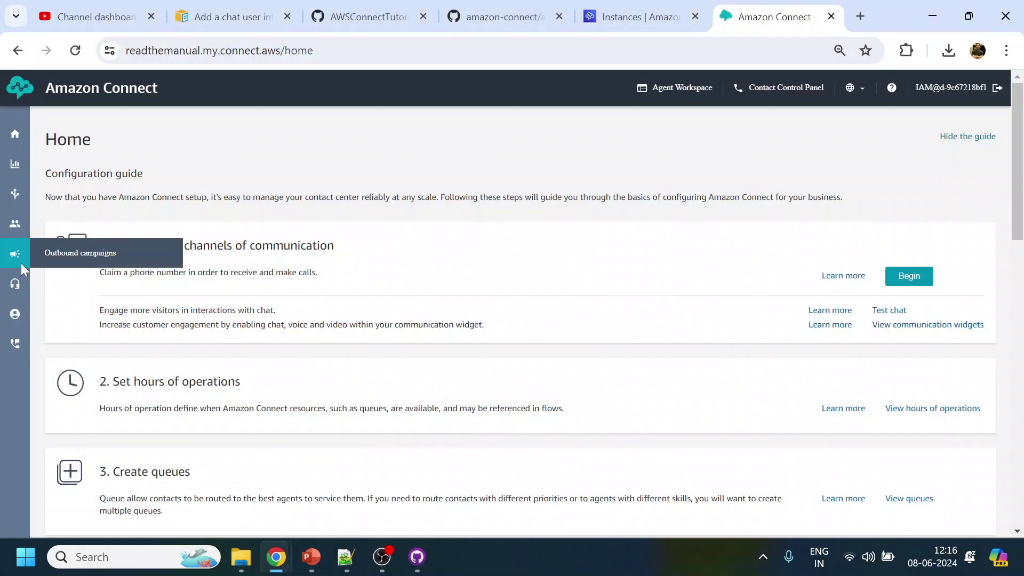
mouse_move(15, 224)
click(58, 247)
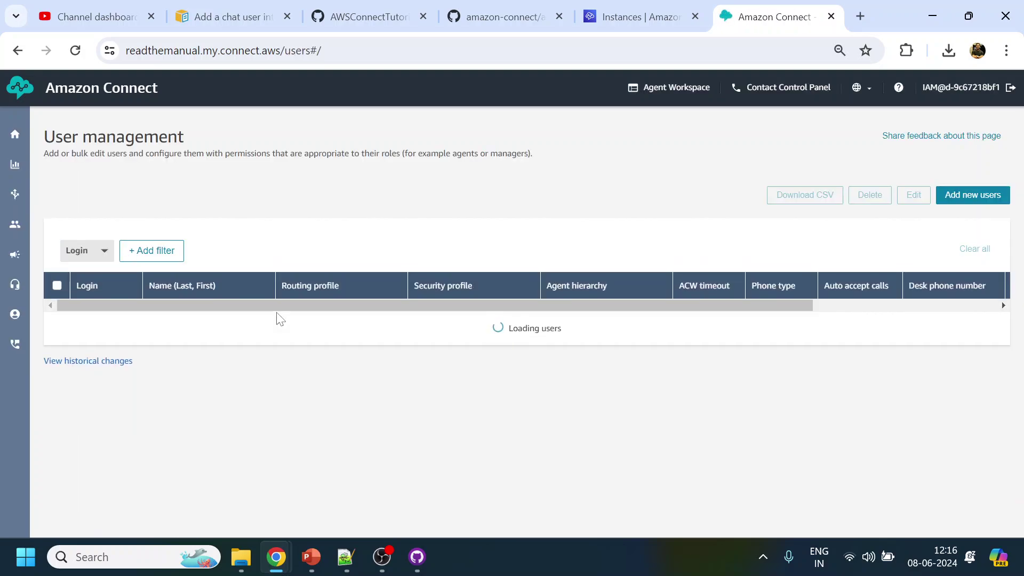
click(992, 194)
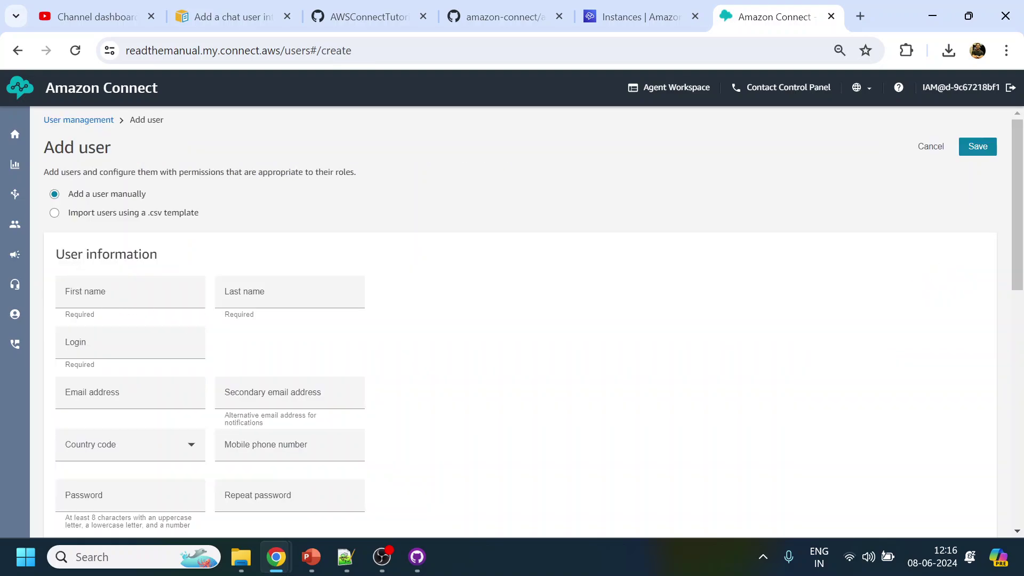
- Fill in the new user's first name, login and e-mail address
click(112, 303)
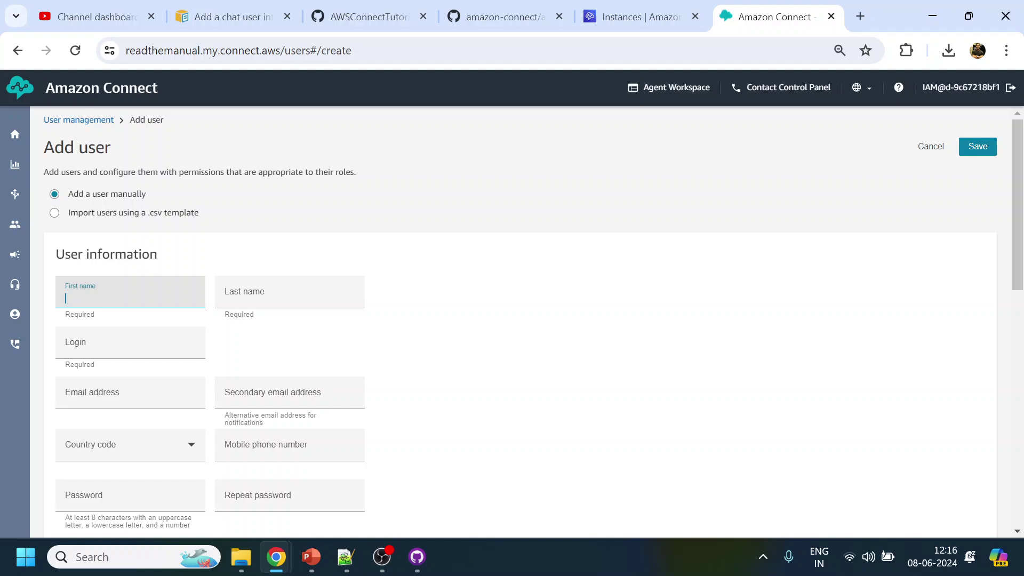
text(manua)
key(Tab)
key(Tab)
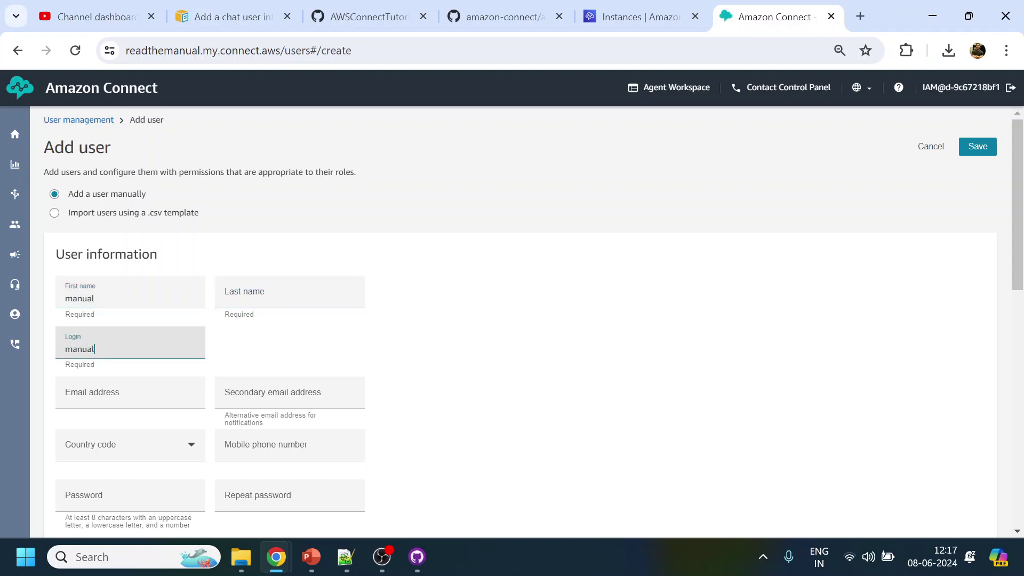
key(Tab)
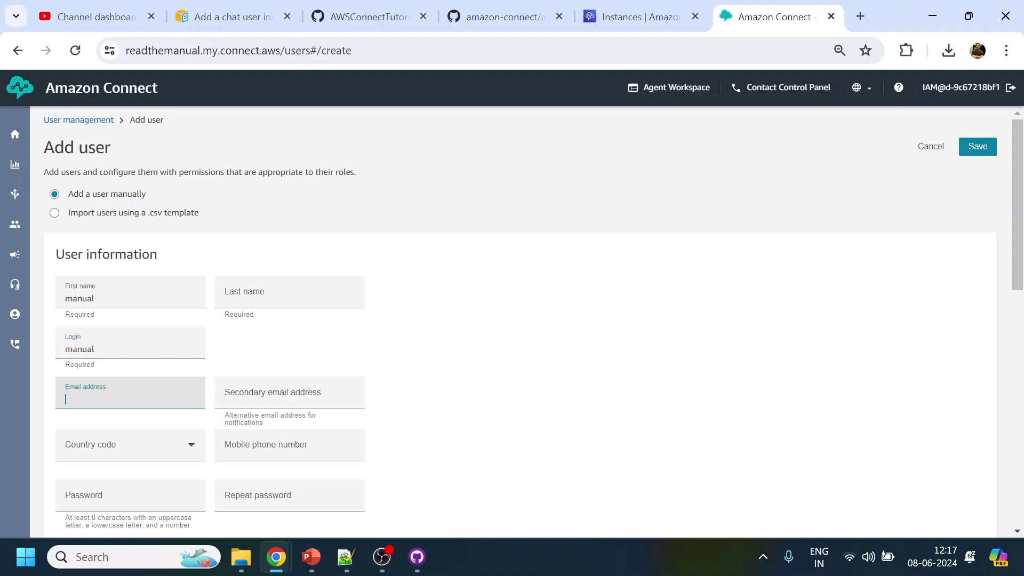
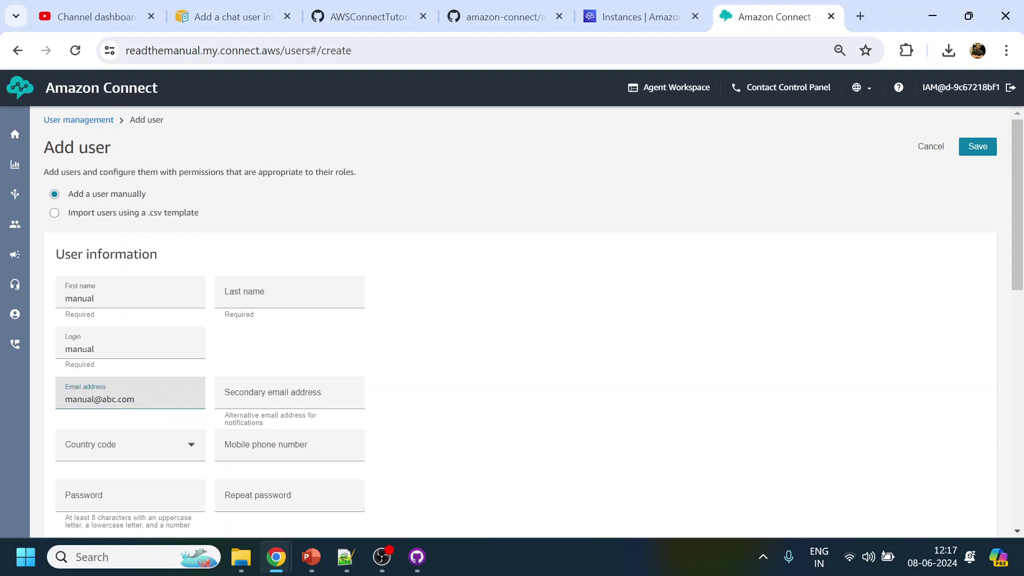
scroll(330, 379, down, 1)
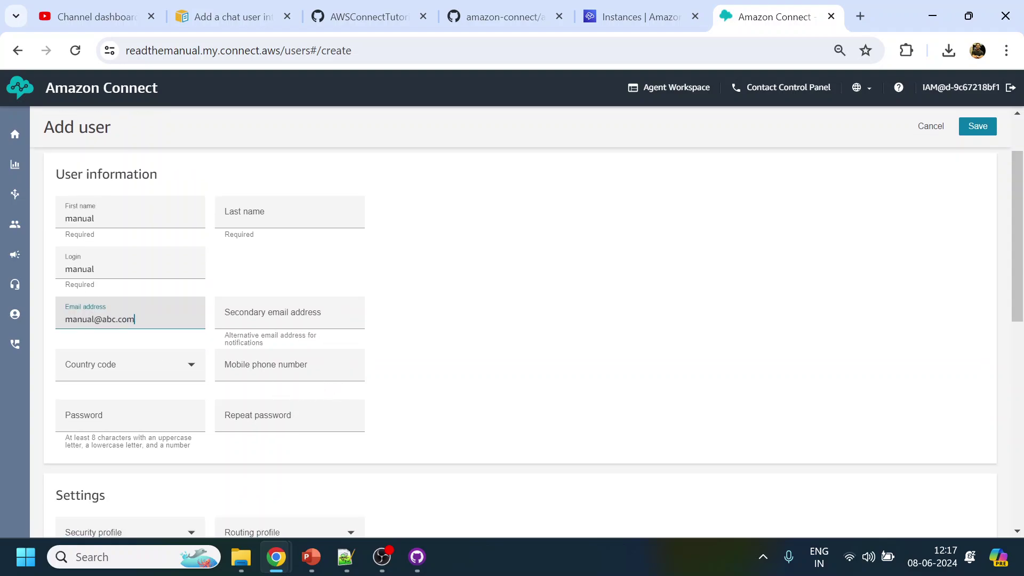
- Enter the user's password in both Password and Repeat password so the fields match
click(99, 424)
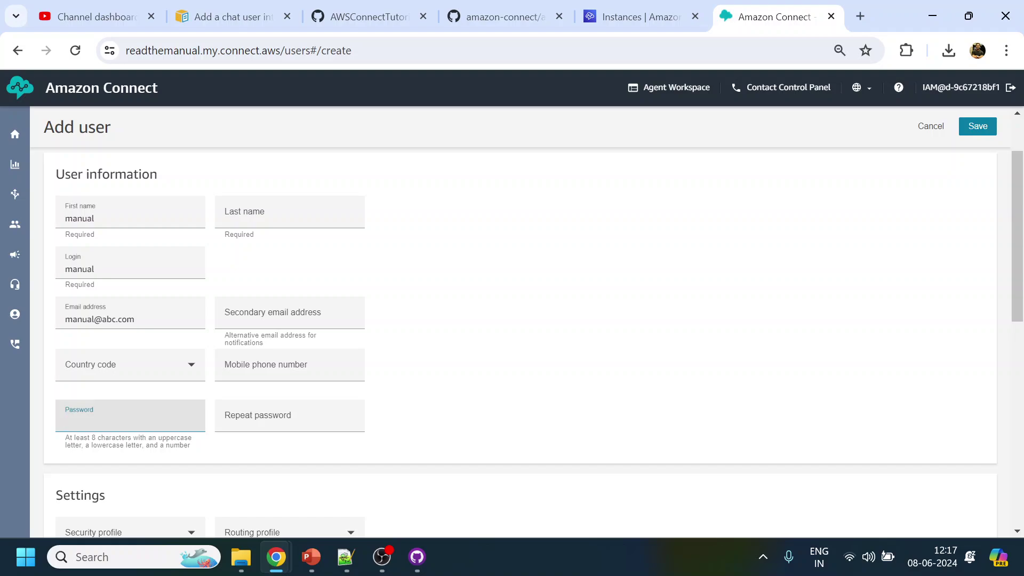
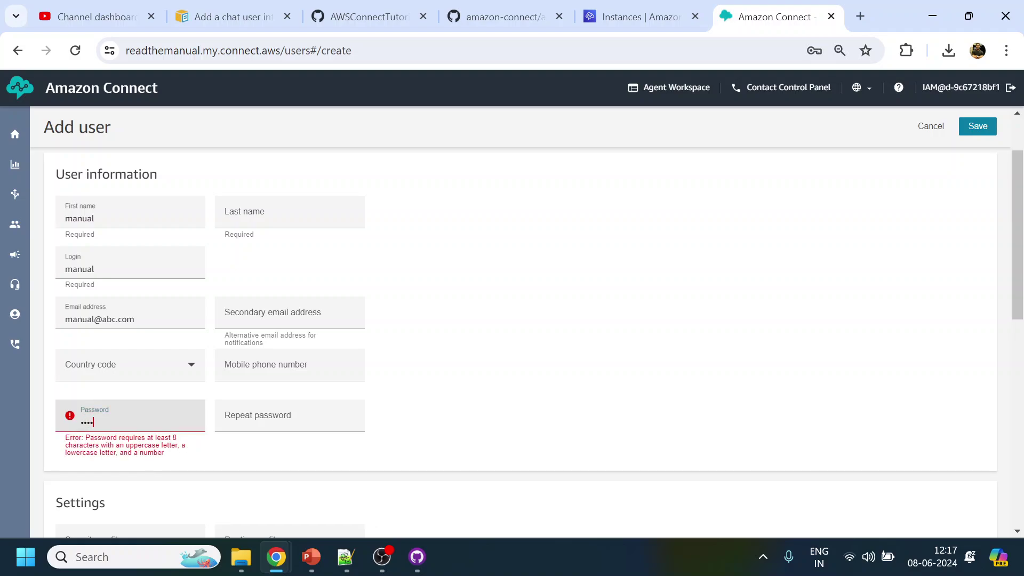
key(Tab)
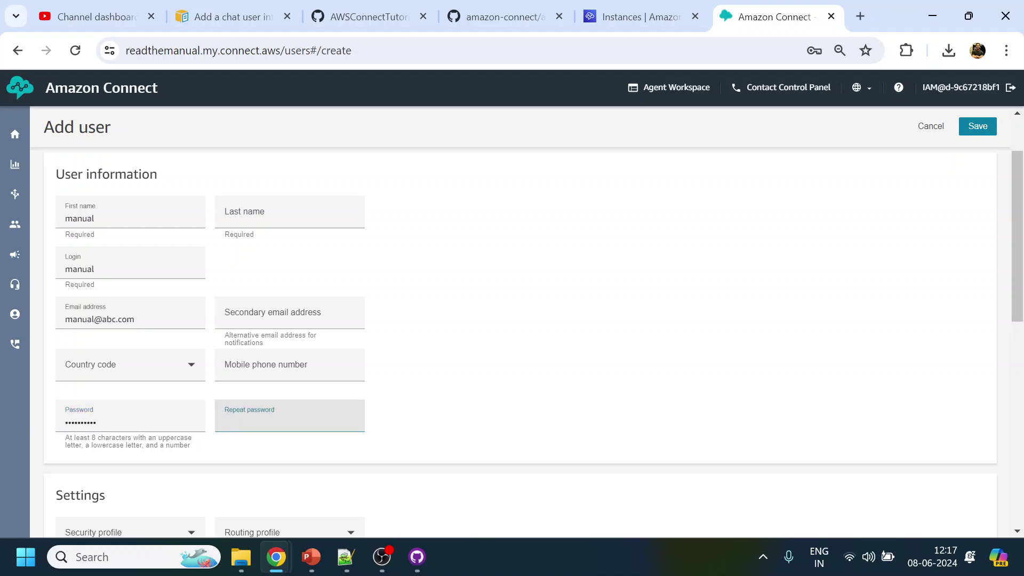
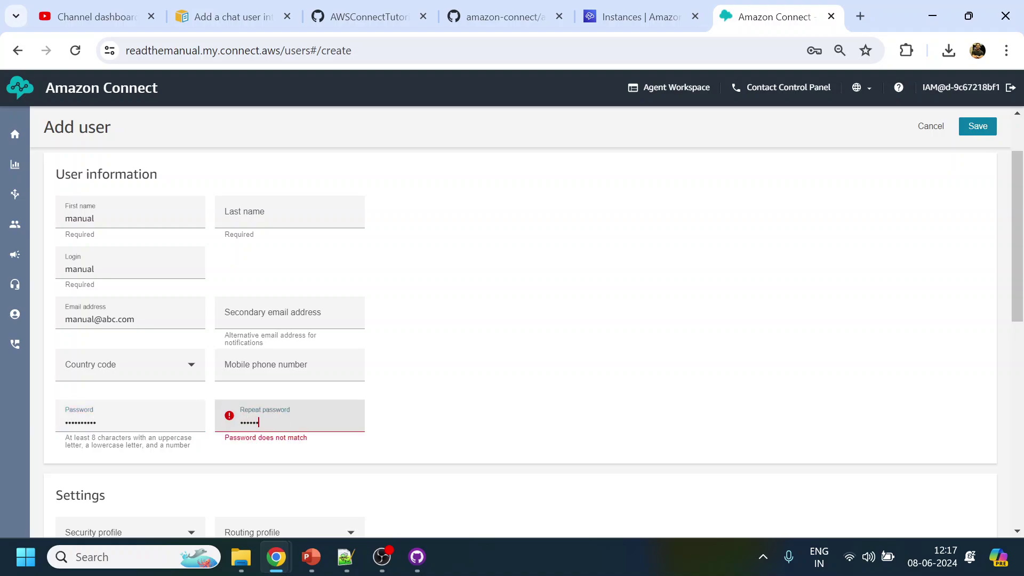
click(666, 414)
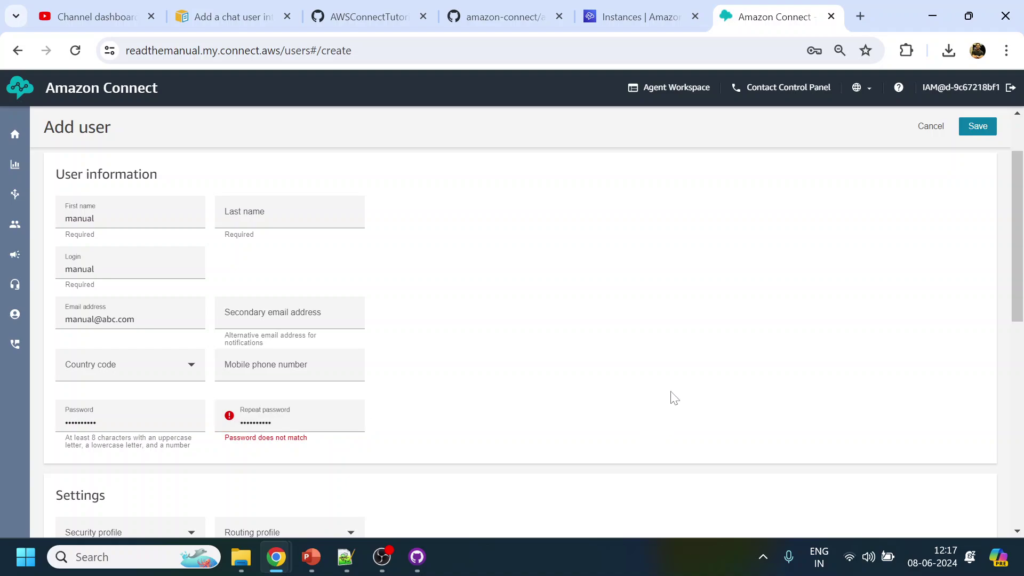
scroll(670, 396, down, 5)
scroll(528, 354, up, 1)
scroll(354, 195, up, 2)
double_click(256, 342)
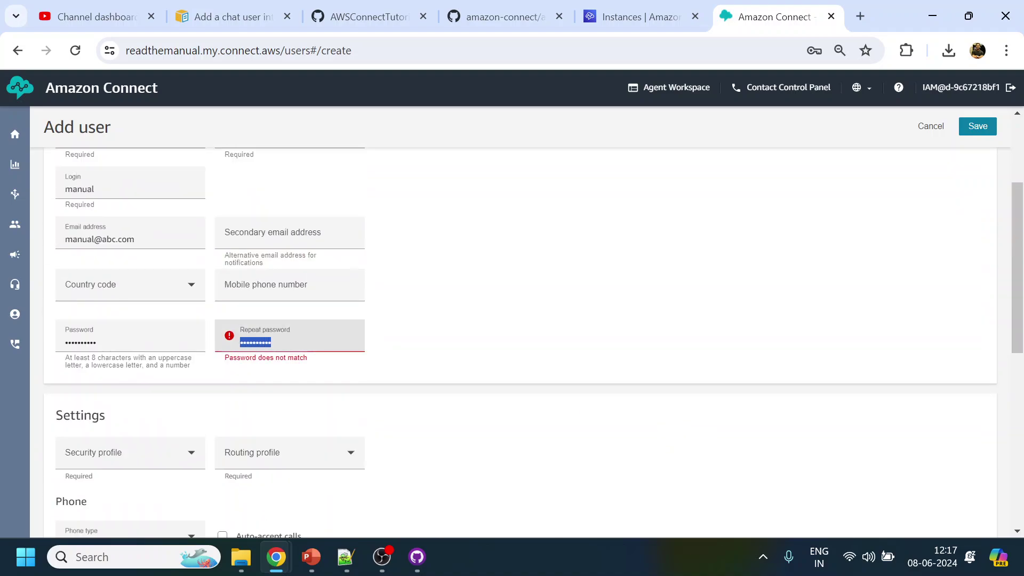
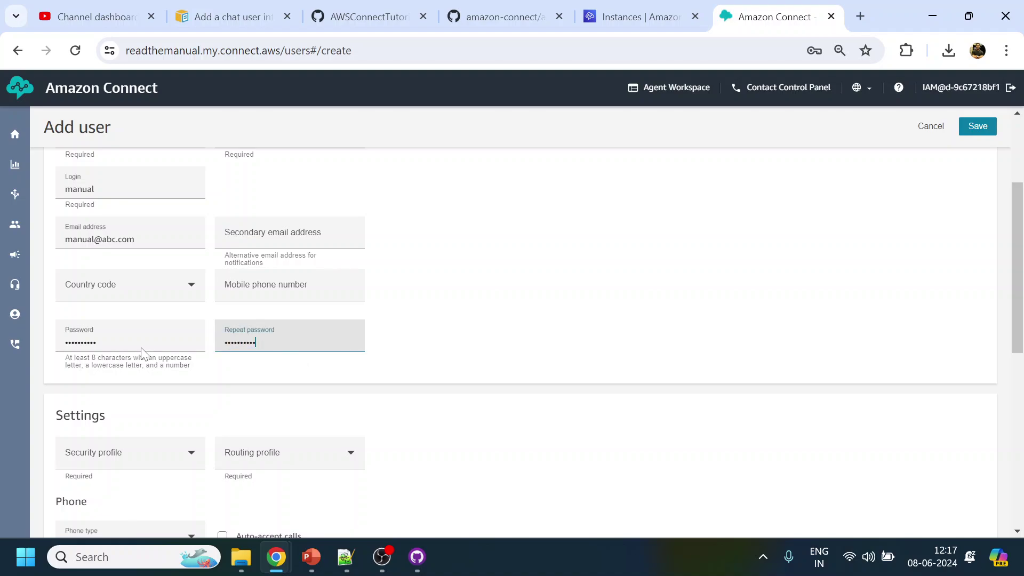
scroll(468, 292, down, 1)
- Assign the Admin and Agent security profiles to the new user
click(159, 380)
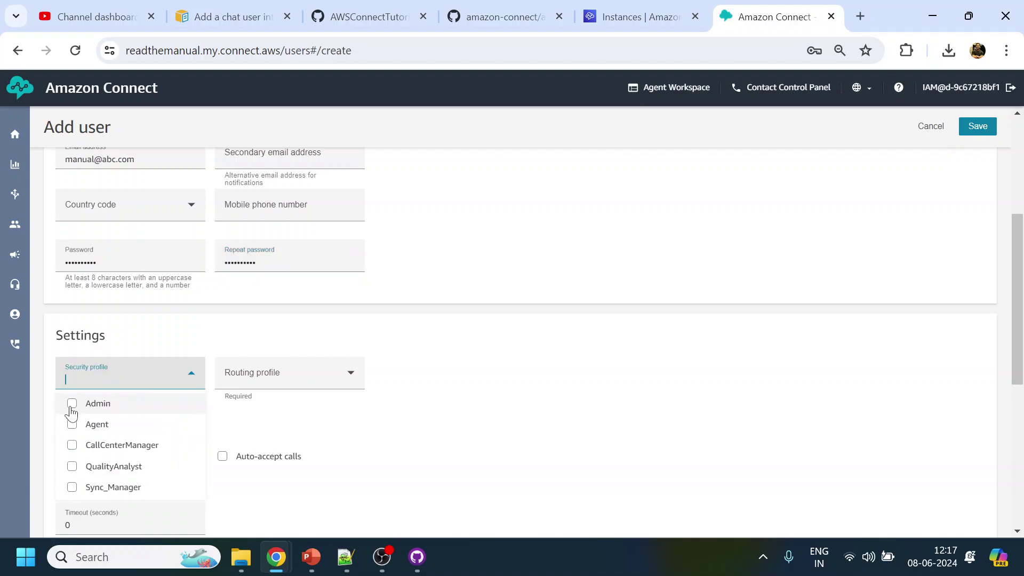
click(72, 406)
click(73, 425)
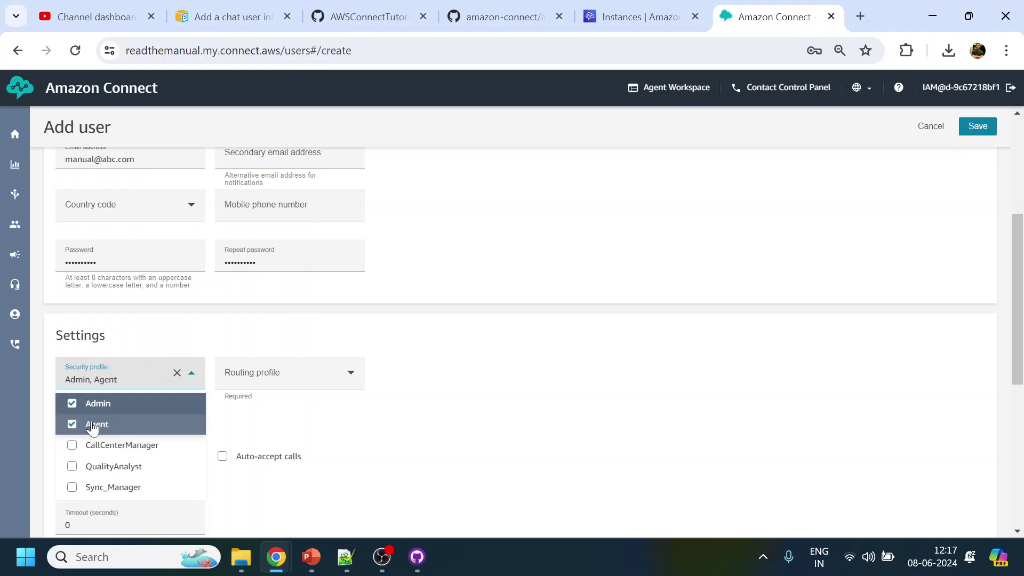
click(409, 413)
- Set the routing profile to Basic Routing Profile and attempt to save the user
click(352, 380)
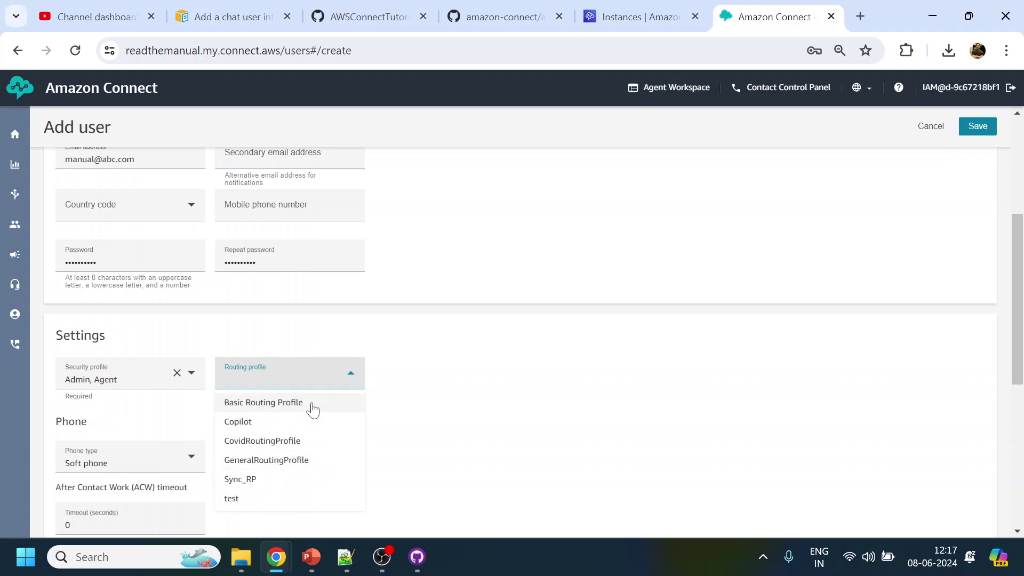
click(313, 405)
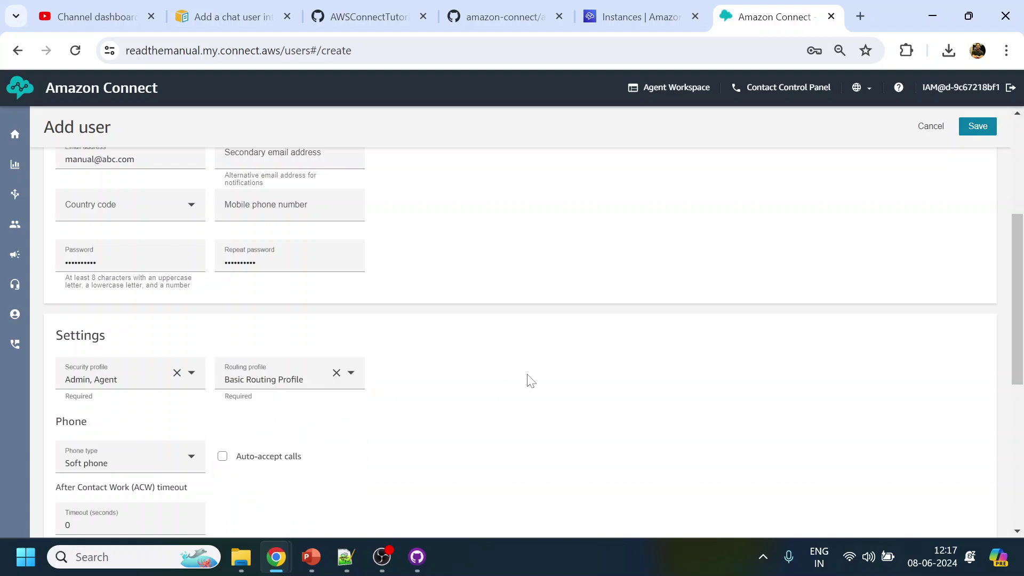
scroll(530, 381, down, 3)
scroll(524, 375, down, 2)
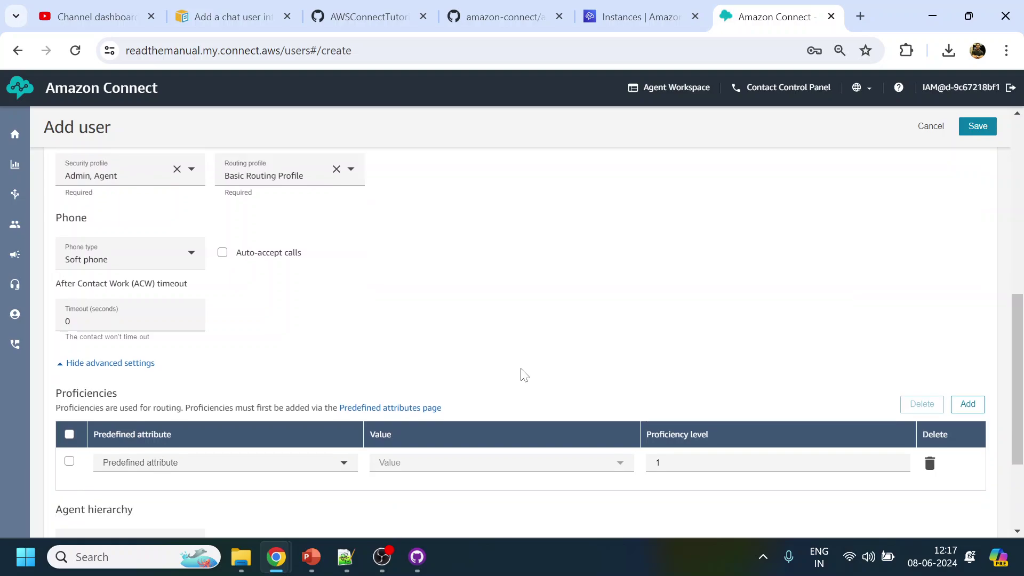
scroll(521, 362, down, 2)
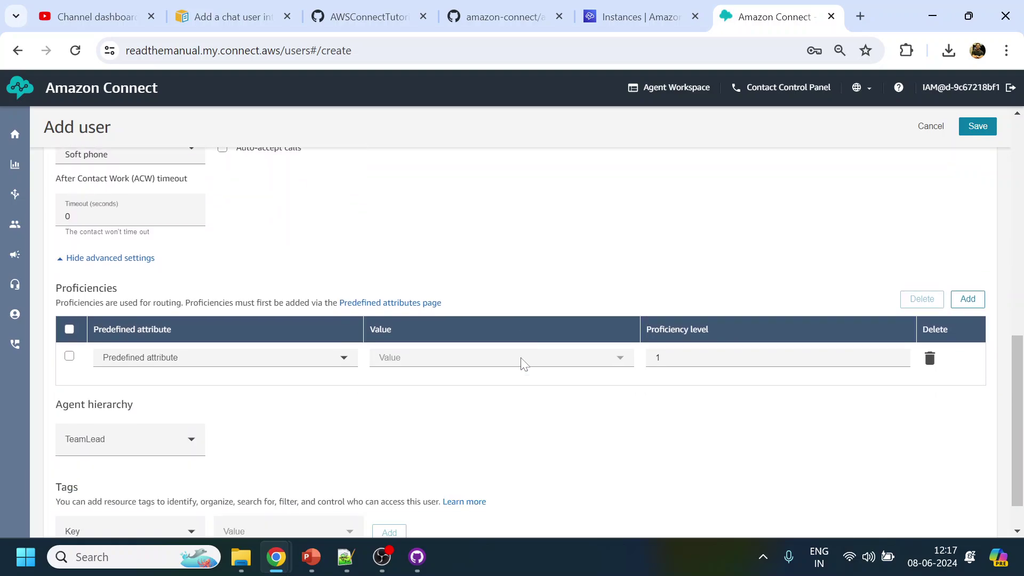
scroll(753, 335, up, 15)
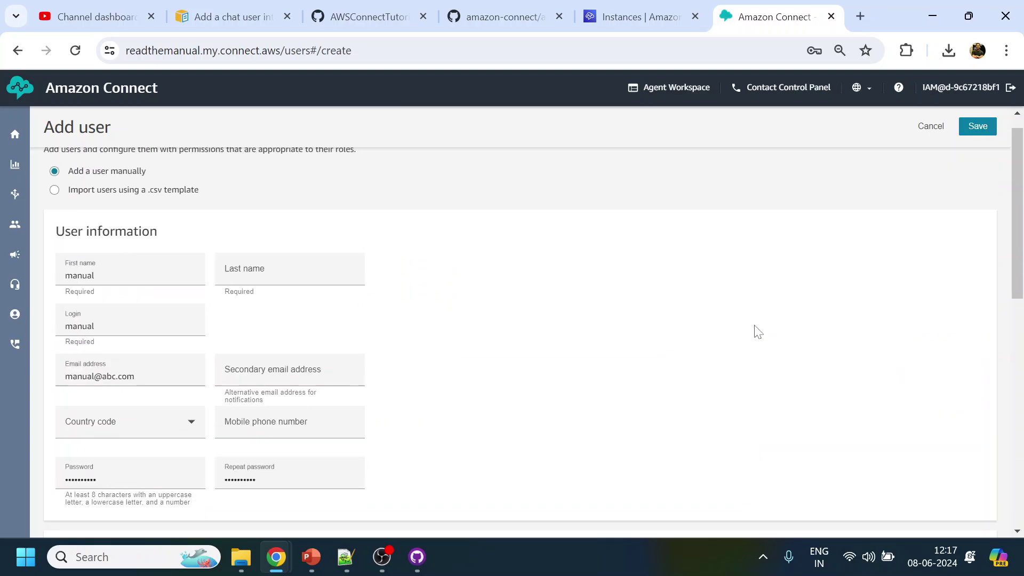
click(981, 147)
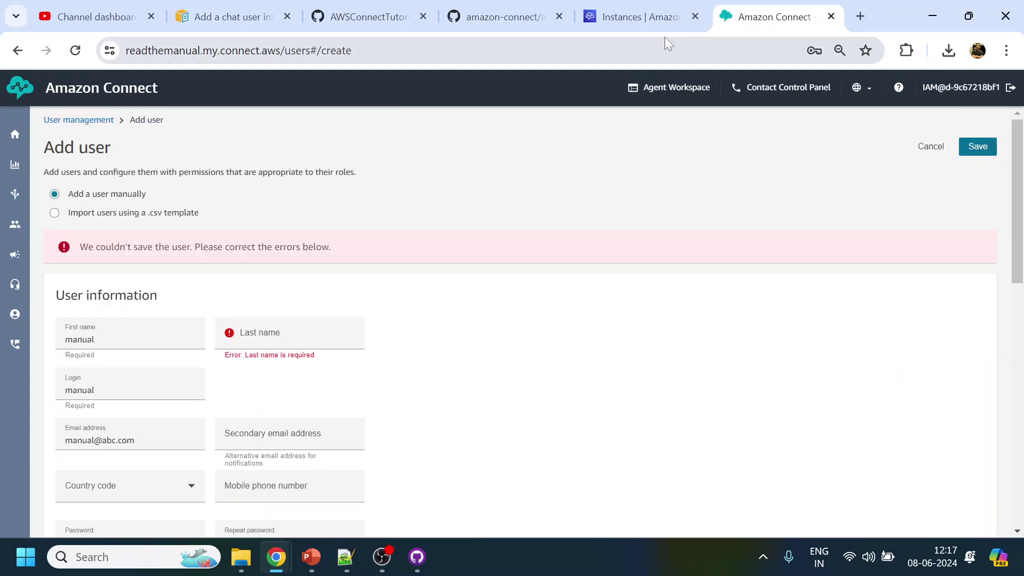
- Add the missing last name, save the user, and dismiss the browser's password prompt
click(289, 337)
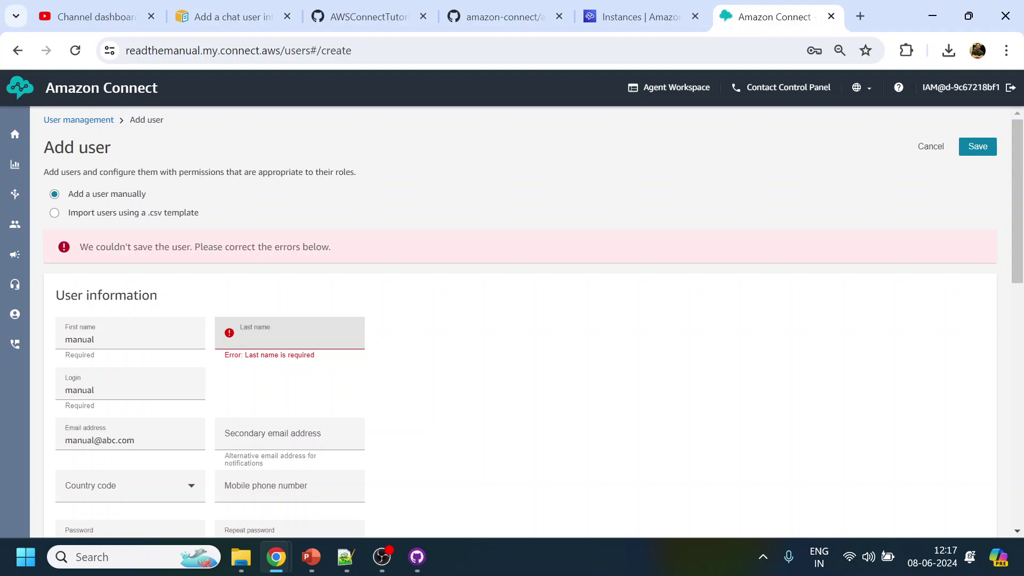
text(read)
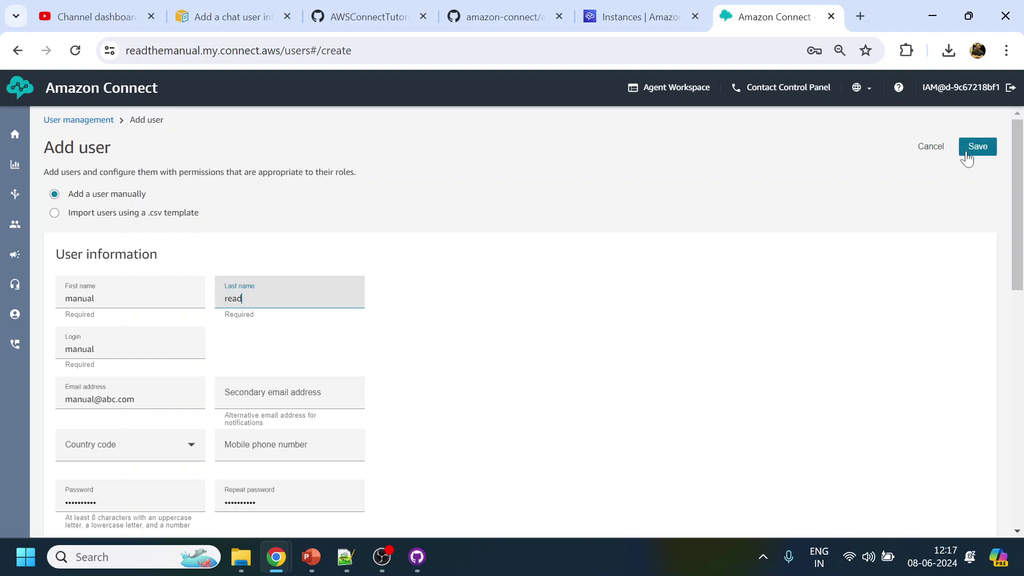
click(977, 147)
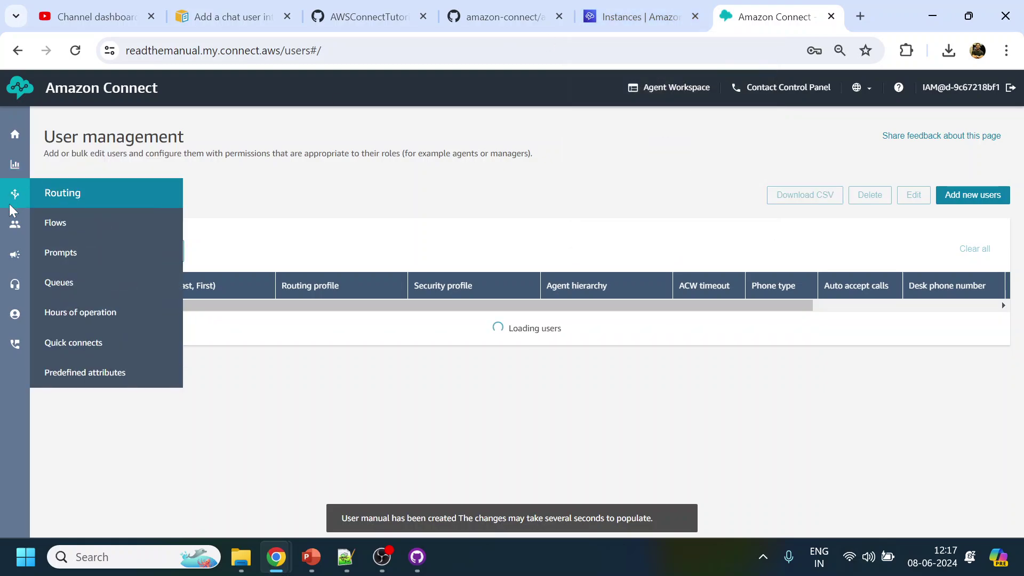
mouse_move(12, 205)
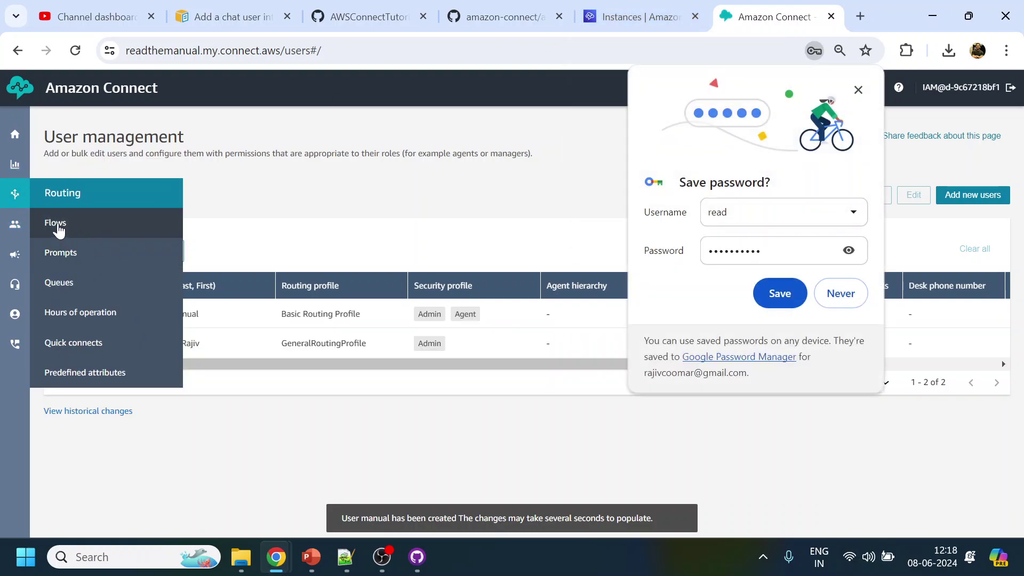
click(780, 293)
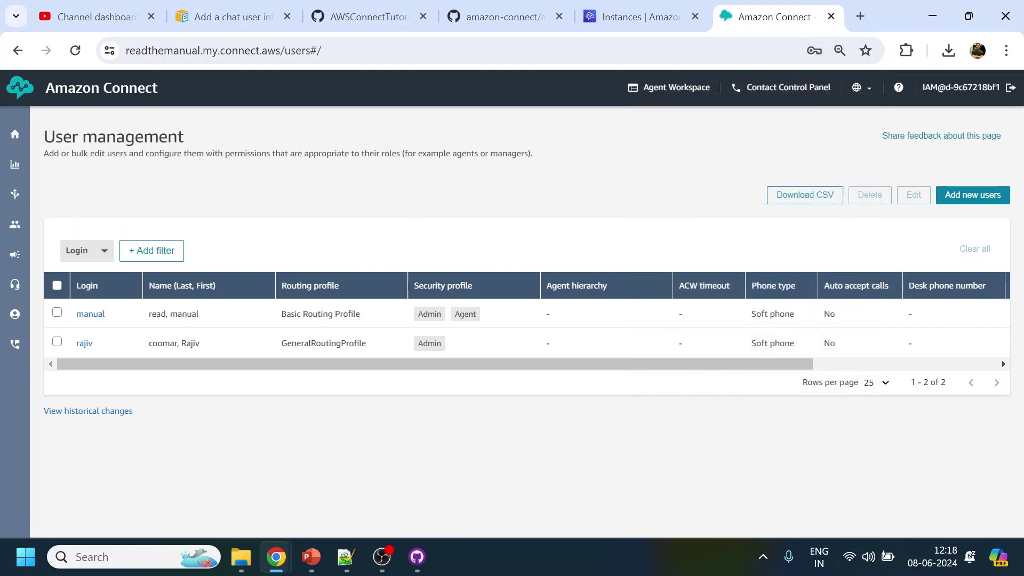
- Open the MainMenu_IVR flow from the Flows list and pan across its Get customer input and Lambda blocks
mouse_move(15, 192)
click(75, 221)
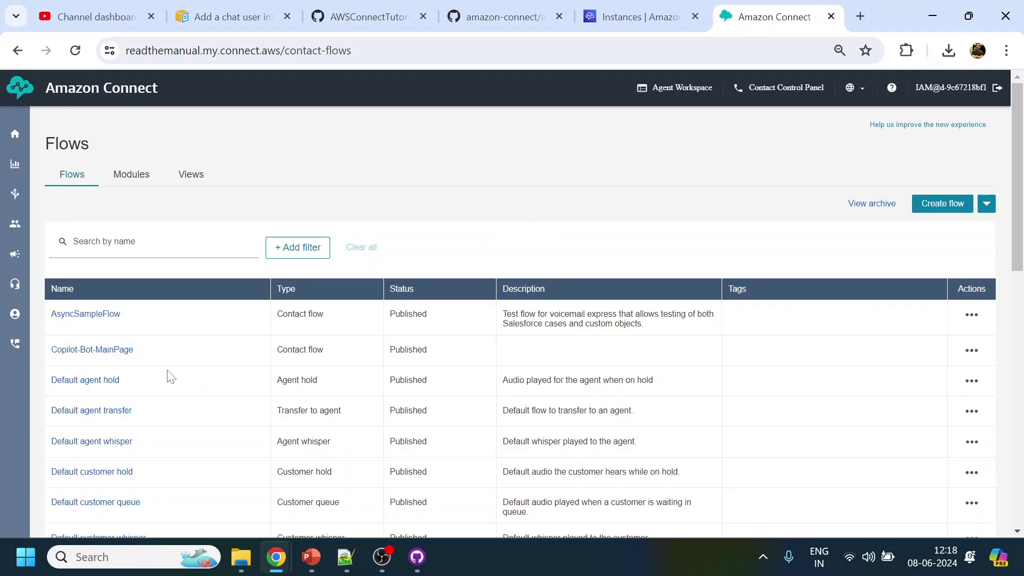
scroll(170, 377, down, 7)
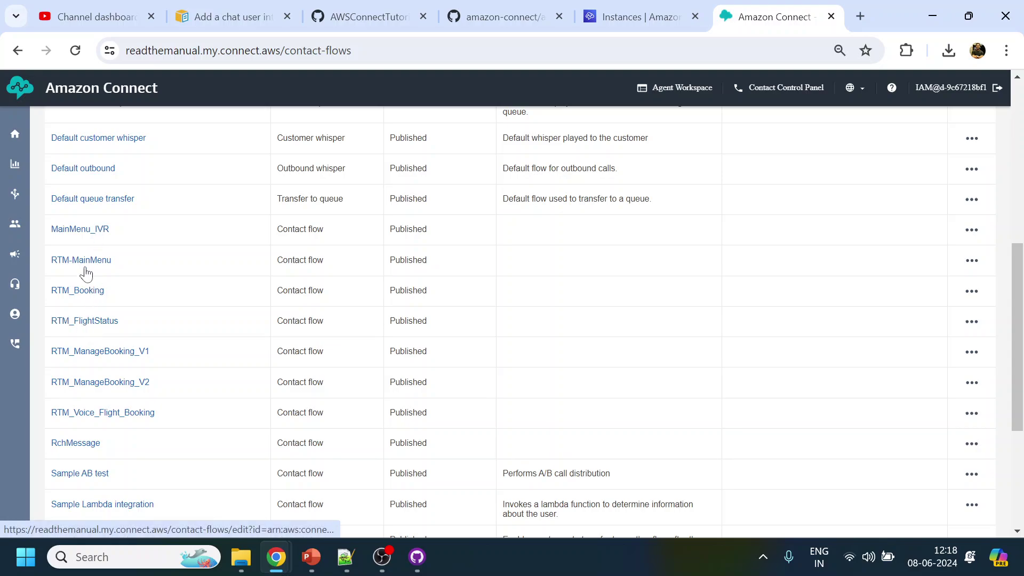
scroll(112, 423, down, 4)
scroll(113, 427, up, 6)
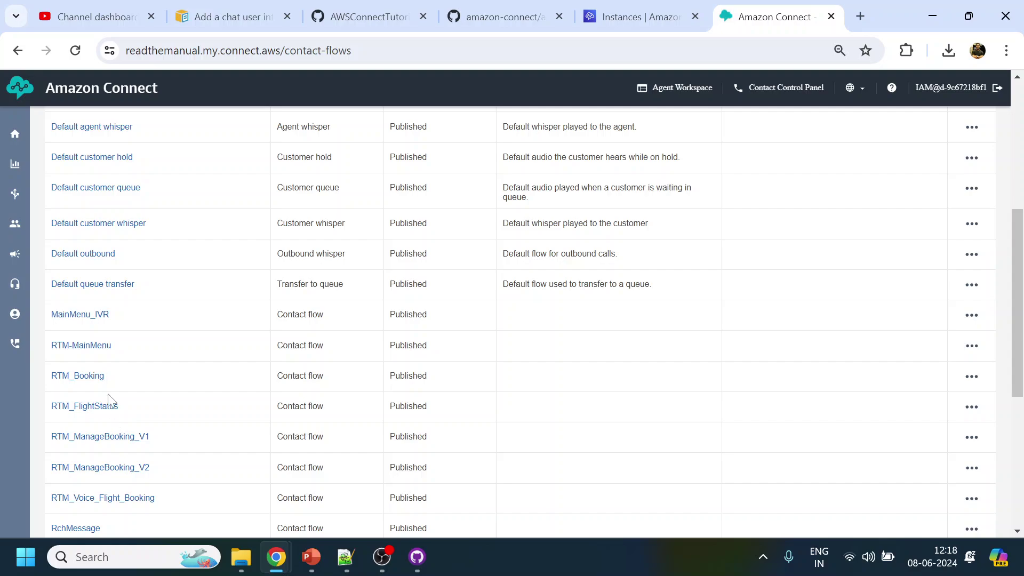
click(93, 315)
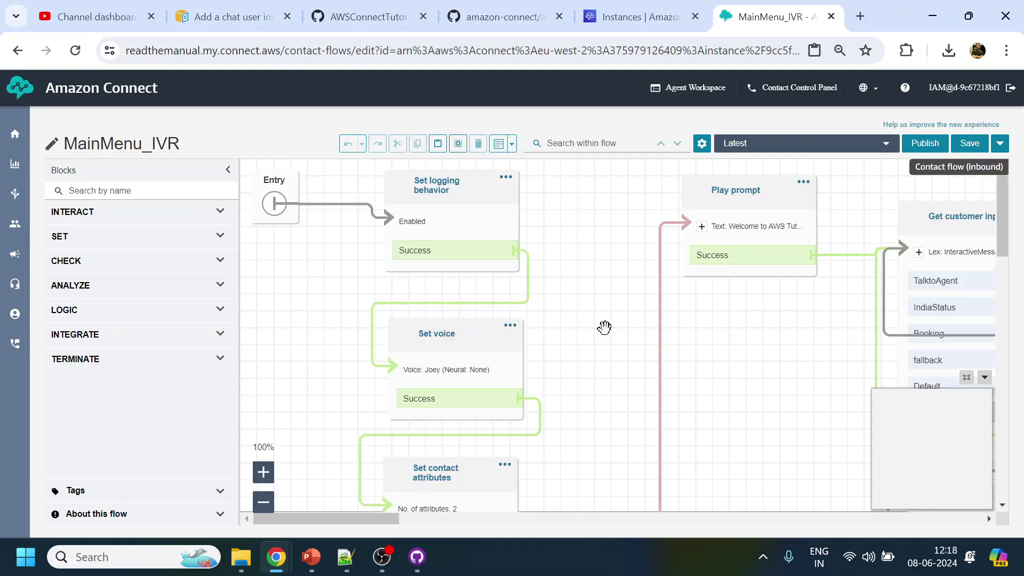
drag(831, 338, 571, 341)
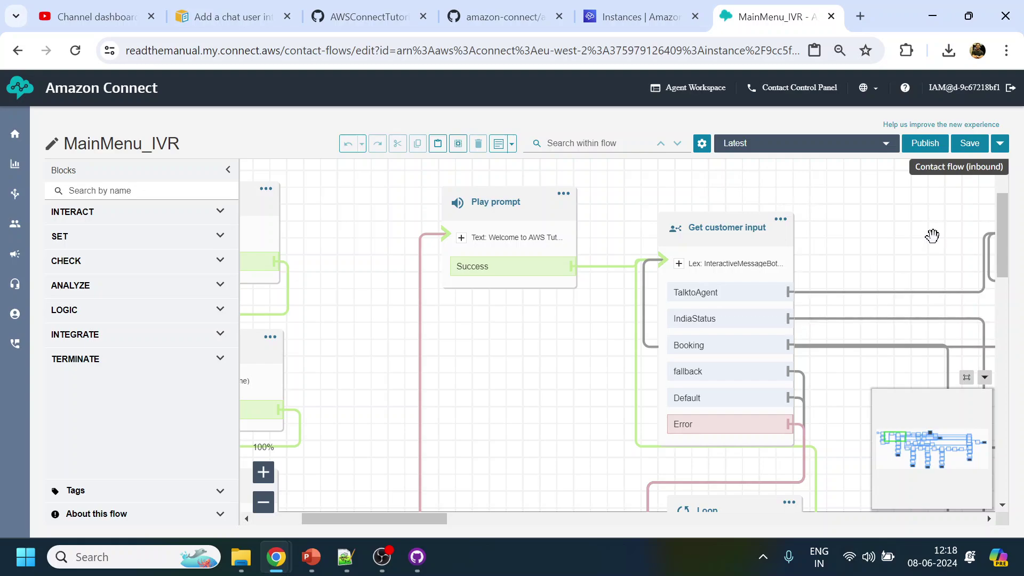
drag(936, 235, 539, 253)
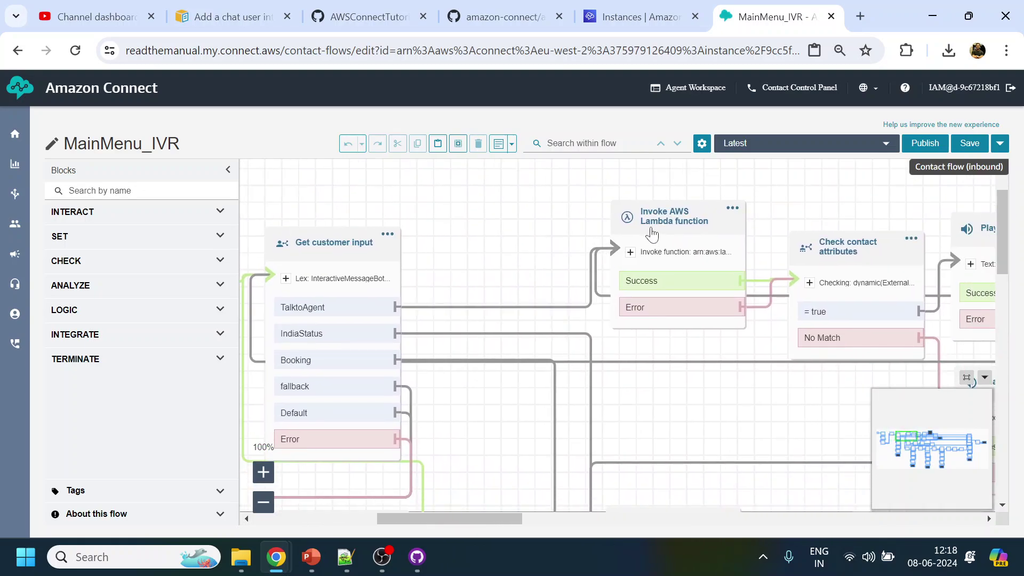
drag(872, 203, 700, 219)
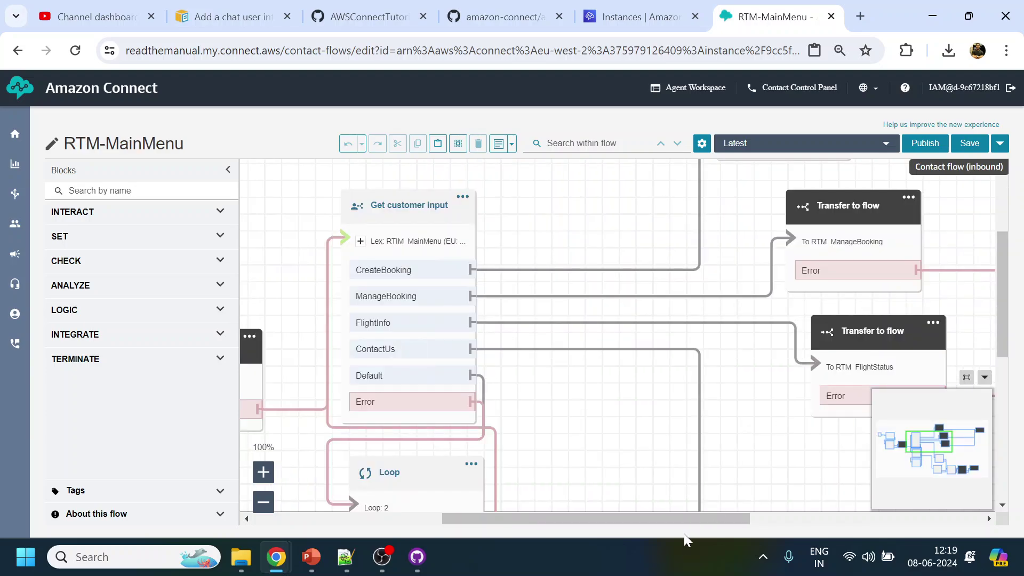
- Delete the Test LongAPICall Transfer to flow block from the flow
drag(689, 520, 589, 520)
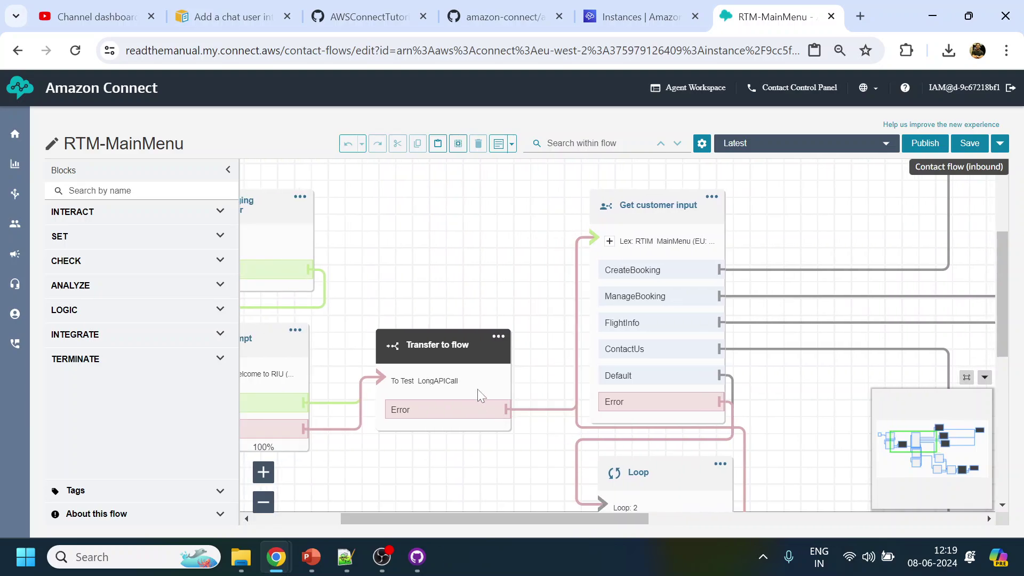
click(498, 336)
key(Delete)
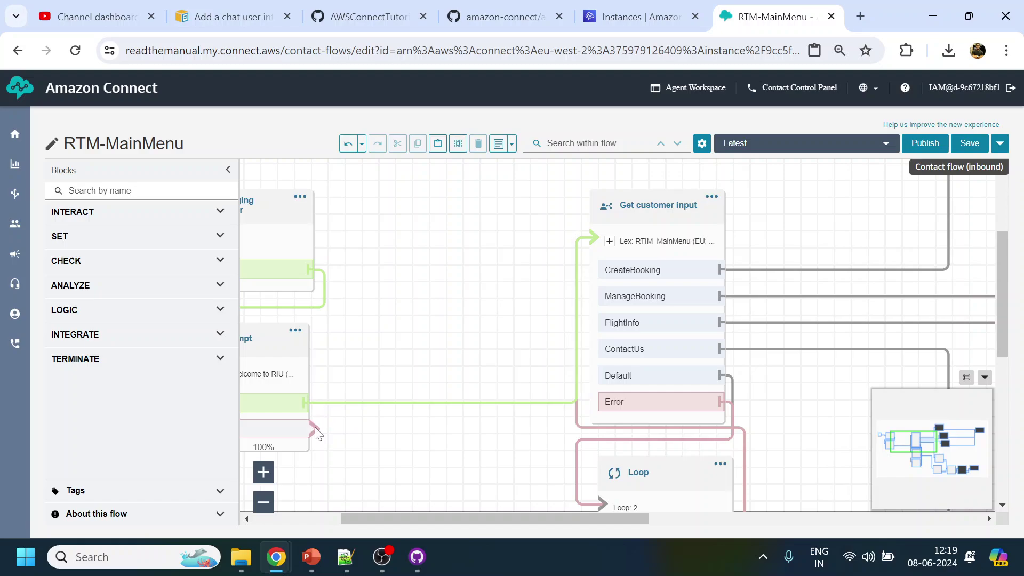
- Route Play prompt's error path into Get customer input and remove the FlightInfo connection
drag(314, 427, 660, 251)
drag(727, 229, 675, 236)
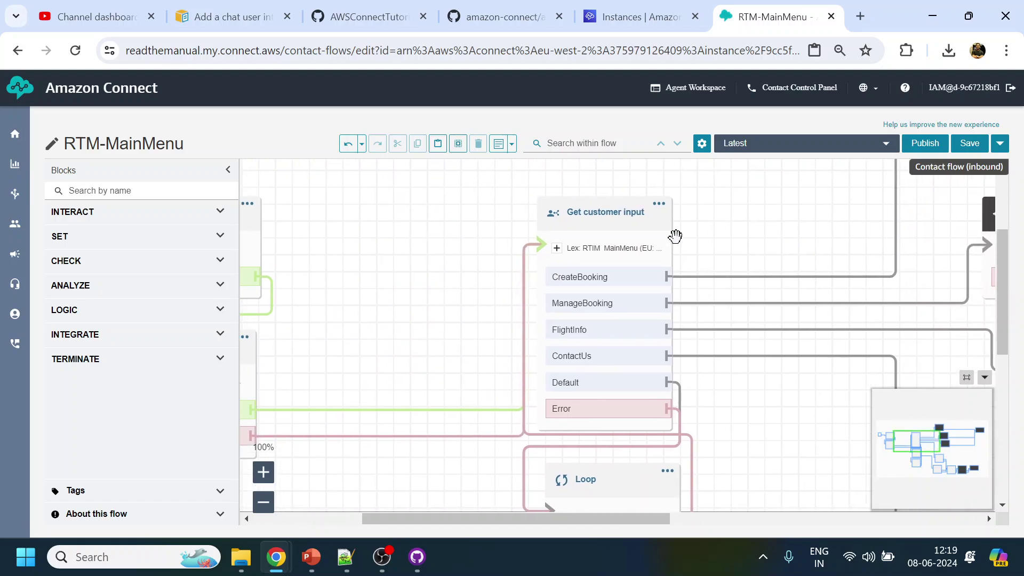
drag(616, 224, 490, 221)
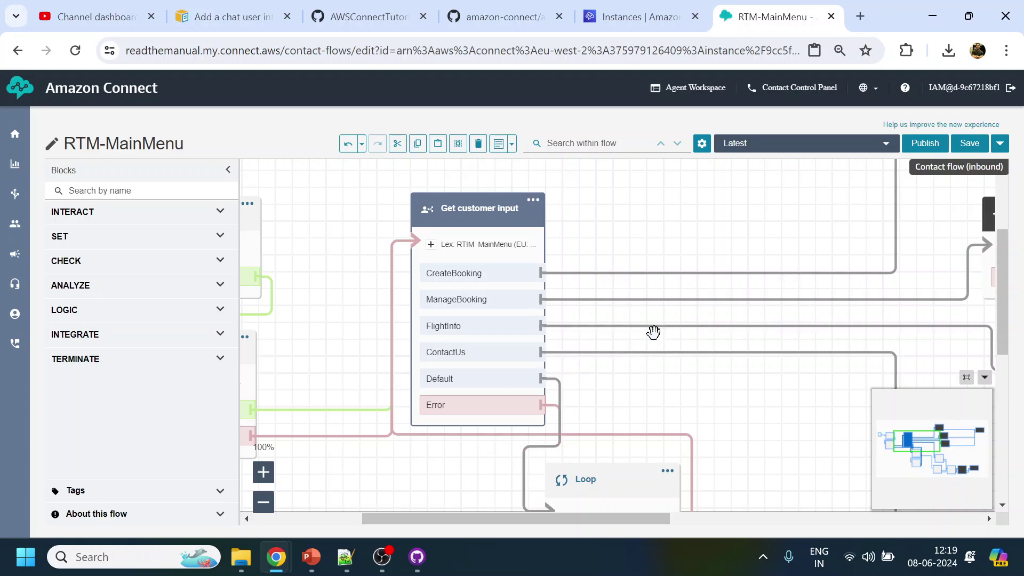
click(552, 326)
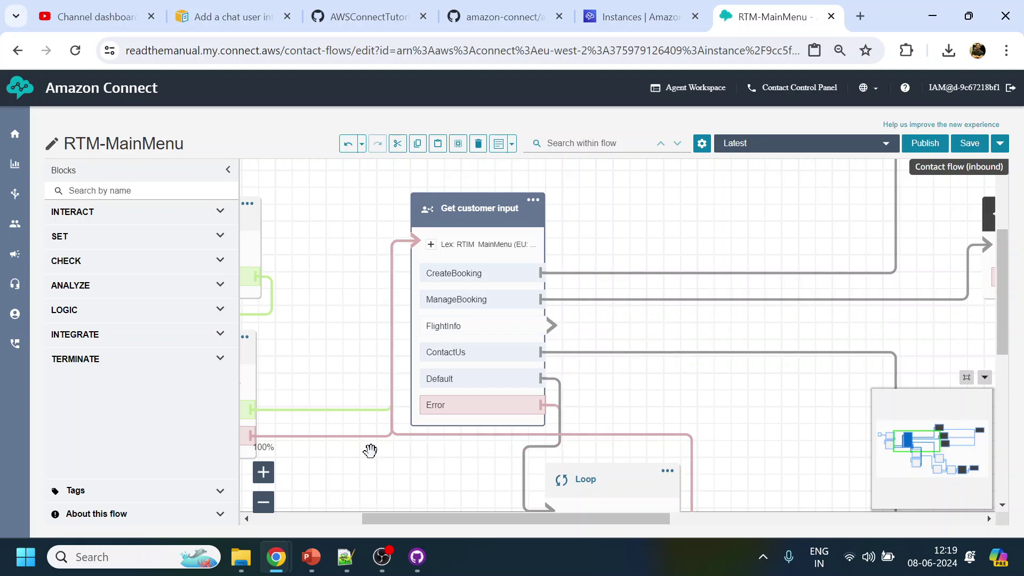
click(109, 359)
scroll(110, 359, down, 3)
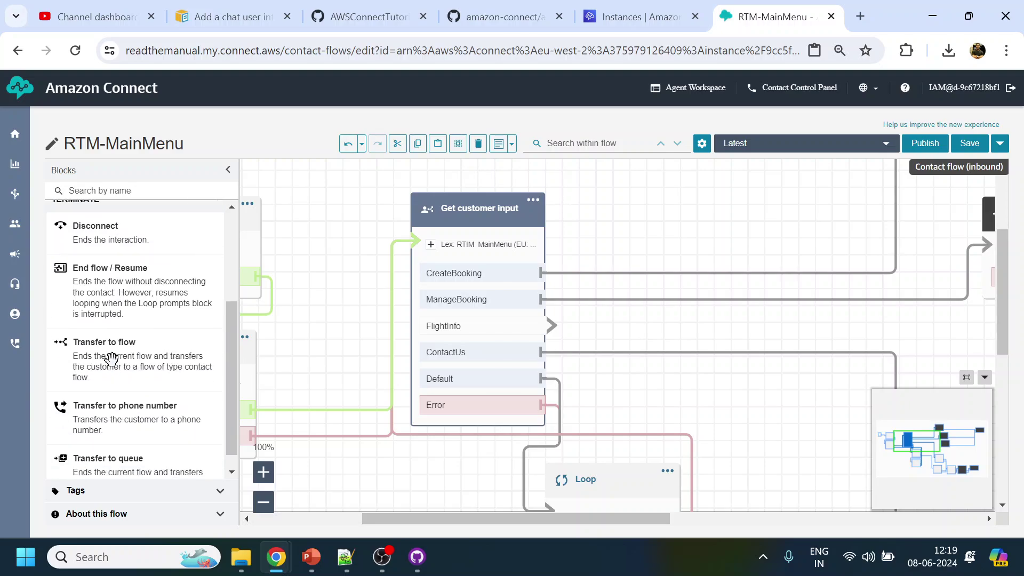
- Add a Transfer to queue block, discarding a mistakenly placed Transfer to flow block
scroll(111, 356, down, 1)
drag(116, 340, 635, 358)
click(687, 358)
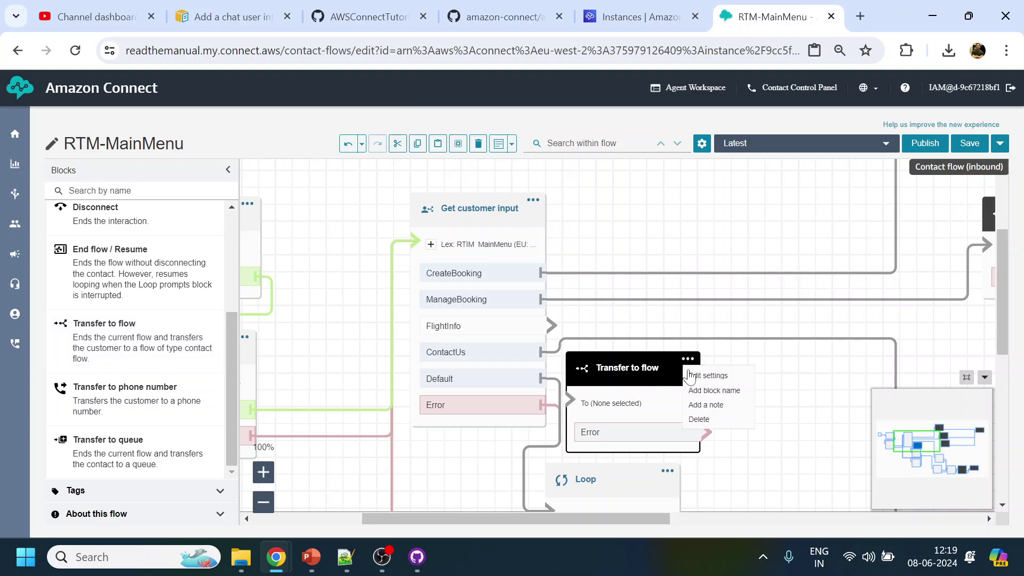
click(696, 419)
drag(158, 452, 770, 350)
- Search blocks for 'set', add Set working queue, and arrange it beside Transfer to queue
click(178, 192)
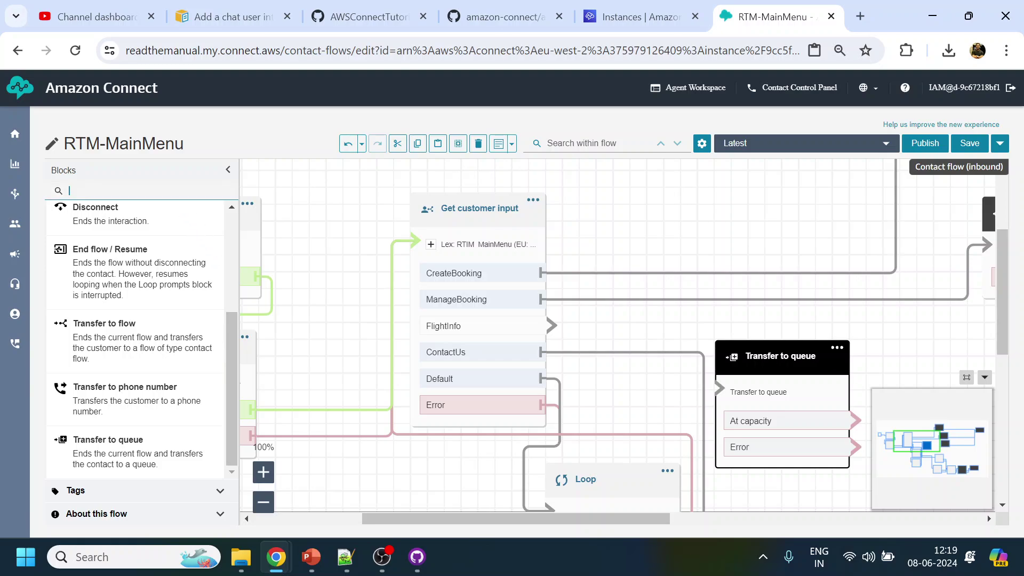
text(set)
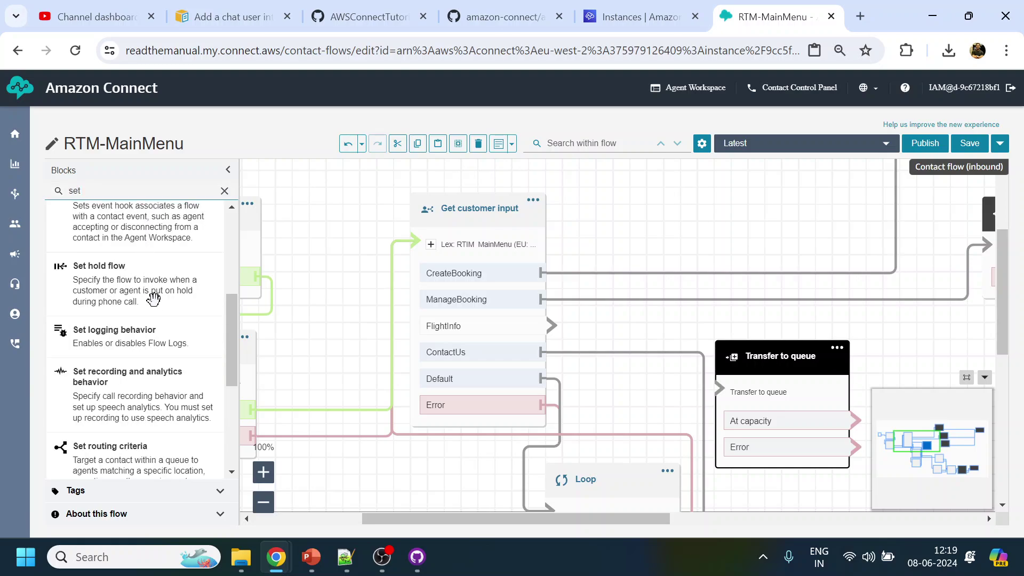
scroll(155, 304, up, 4)
scroll(128, 403, down, 4)
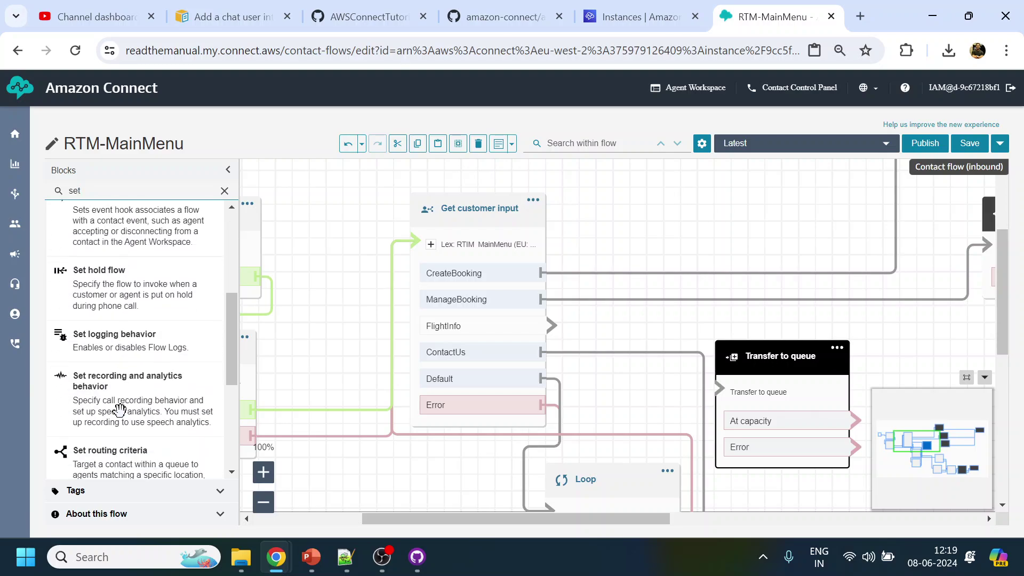
scroll(120, 367, down, 3)
scroll(79, 452, down, 2)
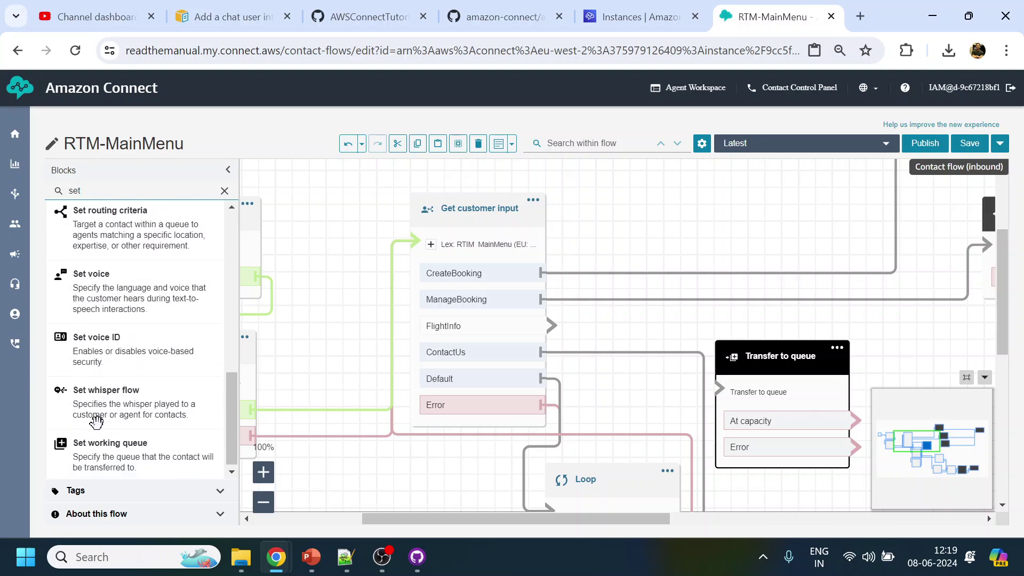
drag(114, 451, 611, 332)
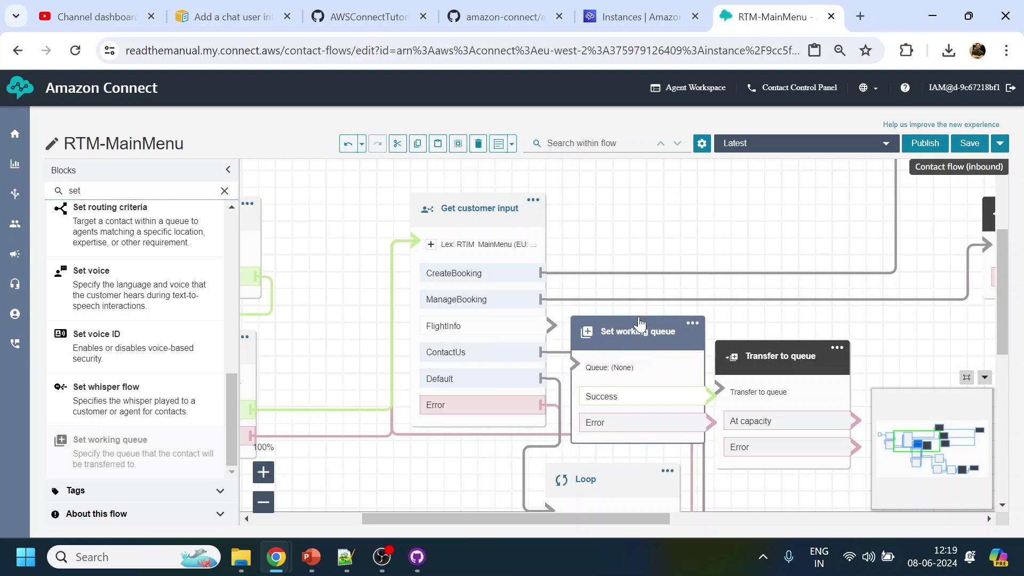
drag(792, 364, 833, 352)
drag(639, 333, 682, 333)
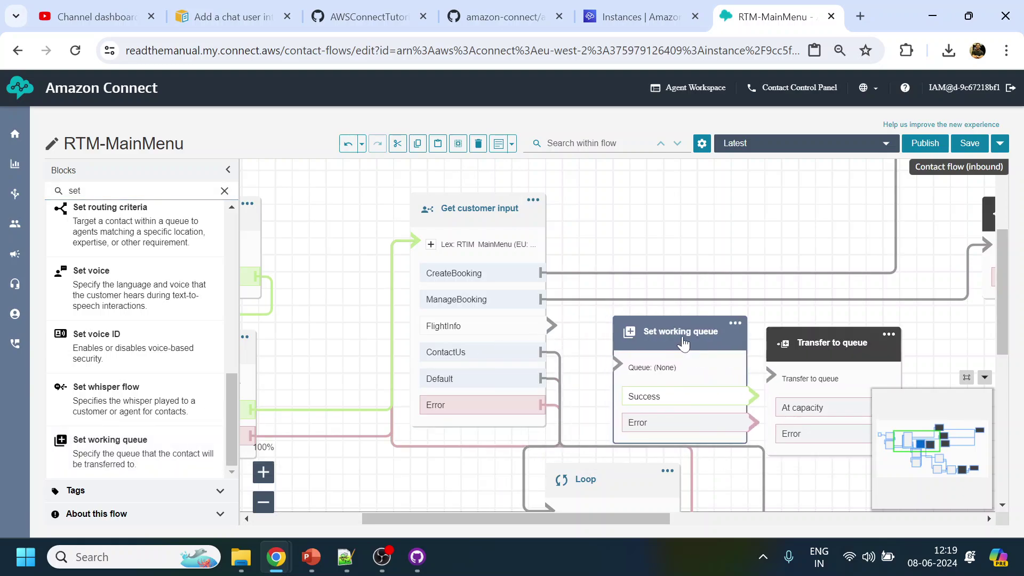
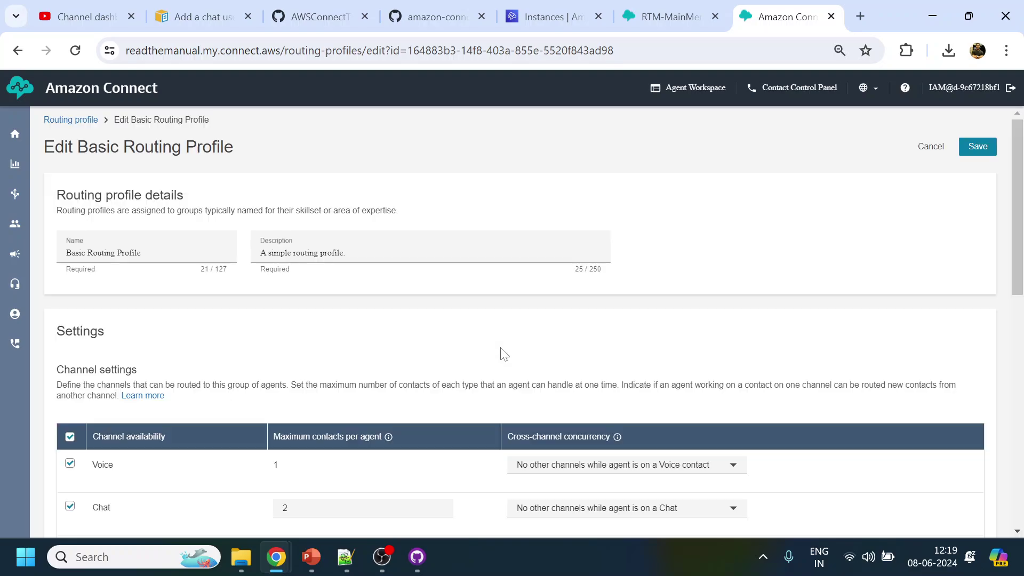
scroll(187, 391, down, 8)
scroll(386, 316, up, 4)
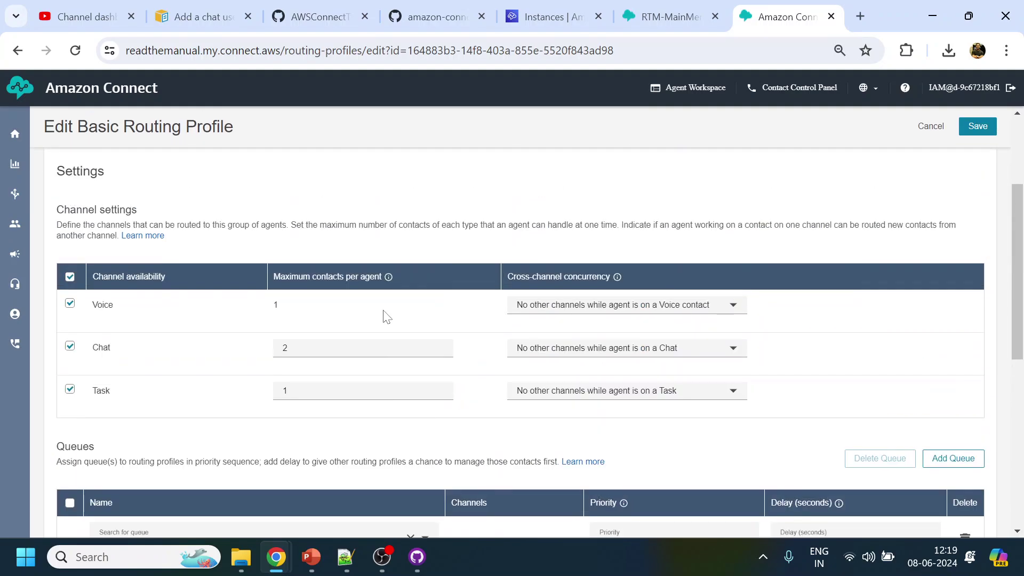
scroll(515, 385, down, 3)
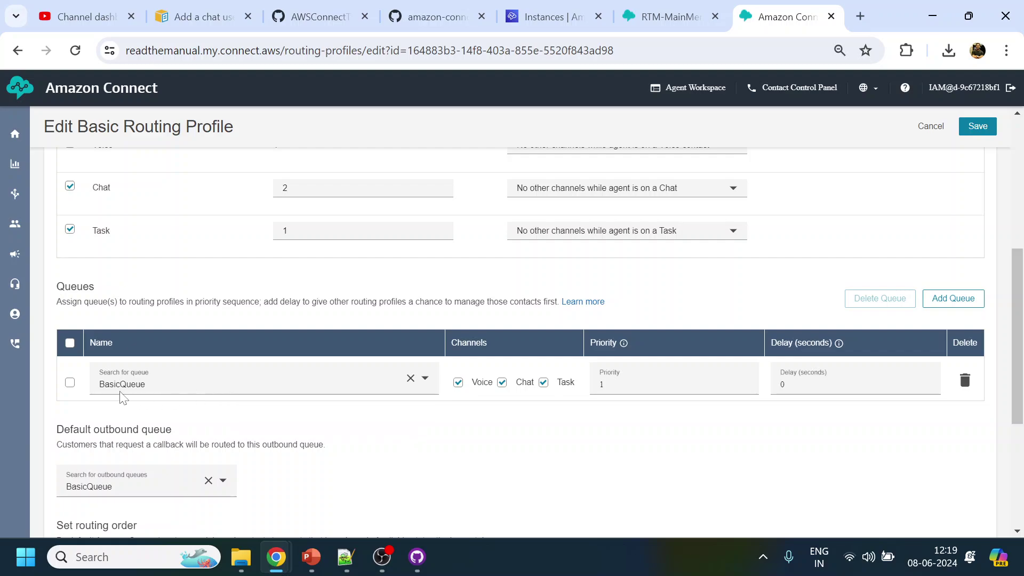
- In RTM-MainMenu, set the Set working queue block's queue to BasicQueue and save
click(666, 16)
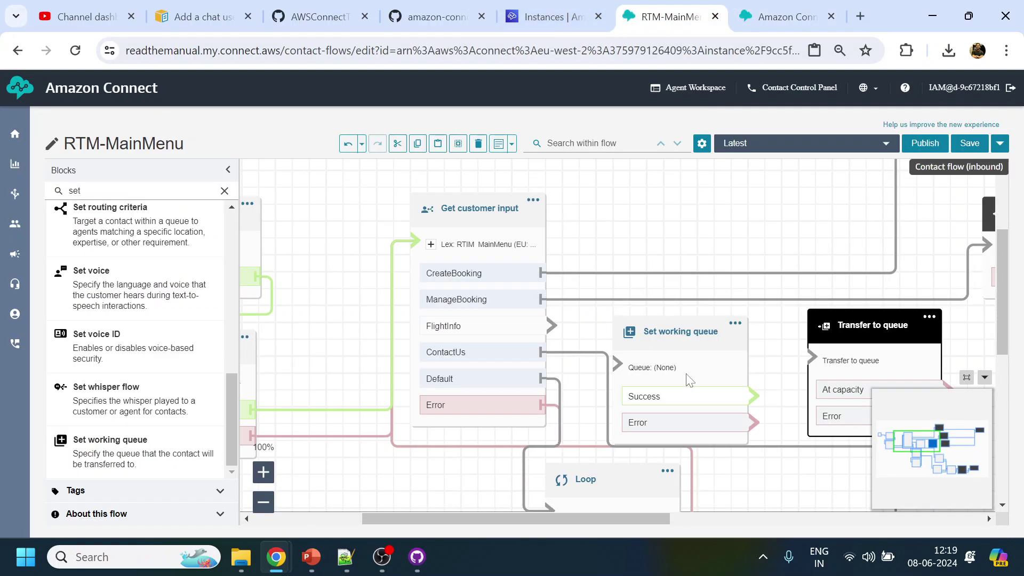
click(683, 341)
click(884, 389)
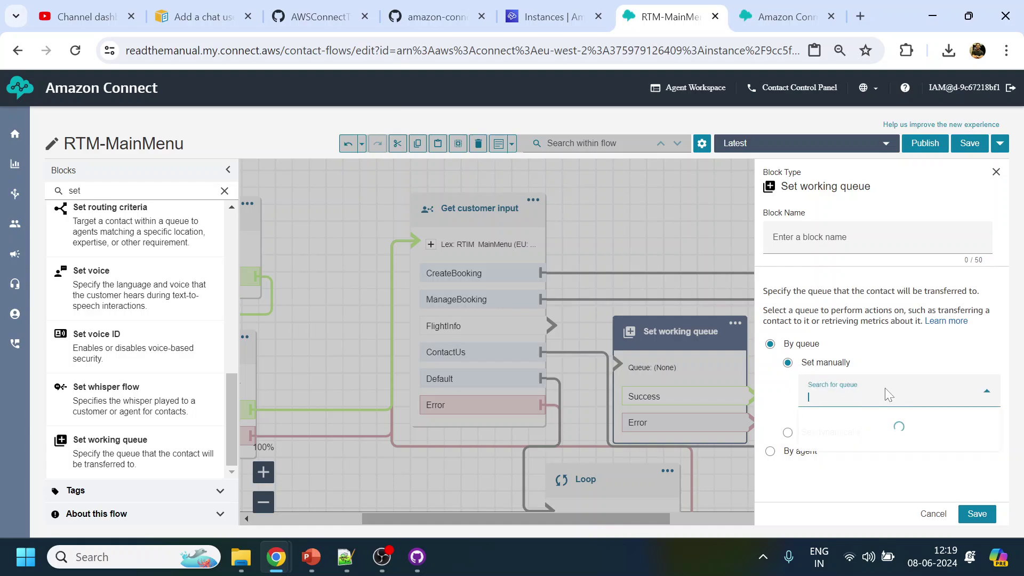
click(830, 244)
click(975, 513)
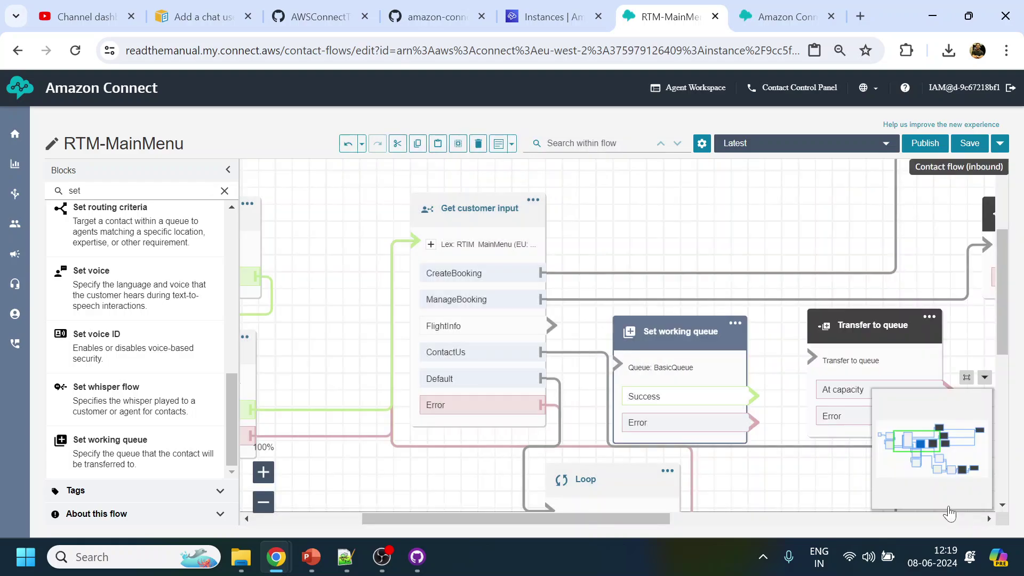
- Wire FlightInfo into Set working queue and its Success and Error outcomes into Transfer to queue
drag(551, 325, 621, 365)
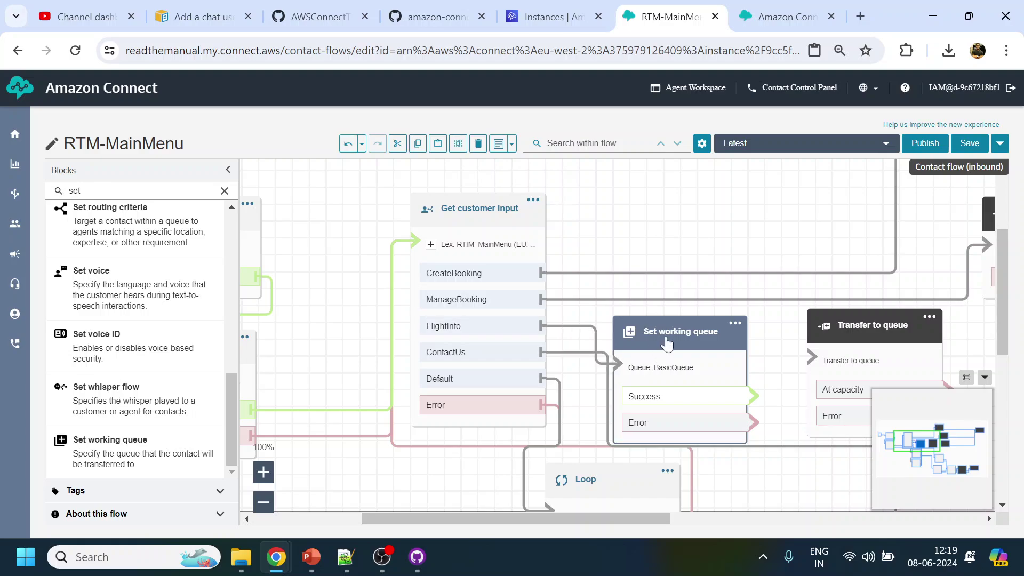
drag(691, 331, 711, 321)
drag(763, 385, 824, 364)
drag(973, 336, 590, 349)
drag(742, 427, 677, 389)
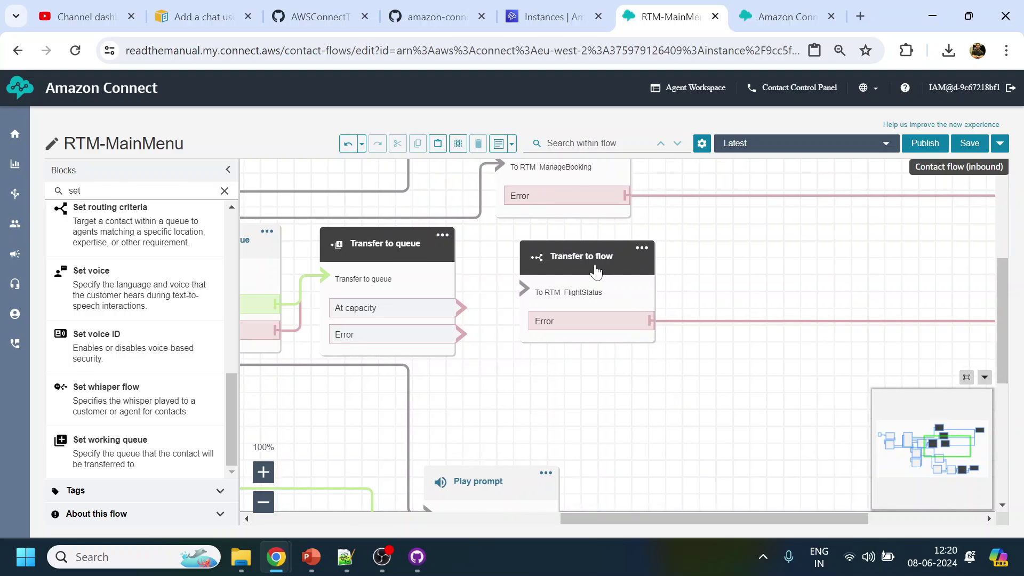
drag(599, 270, 809, 265)
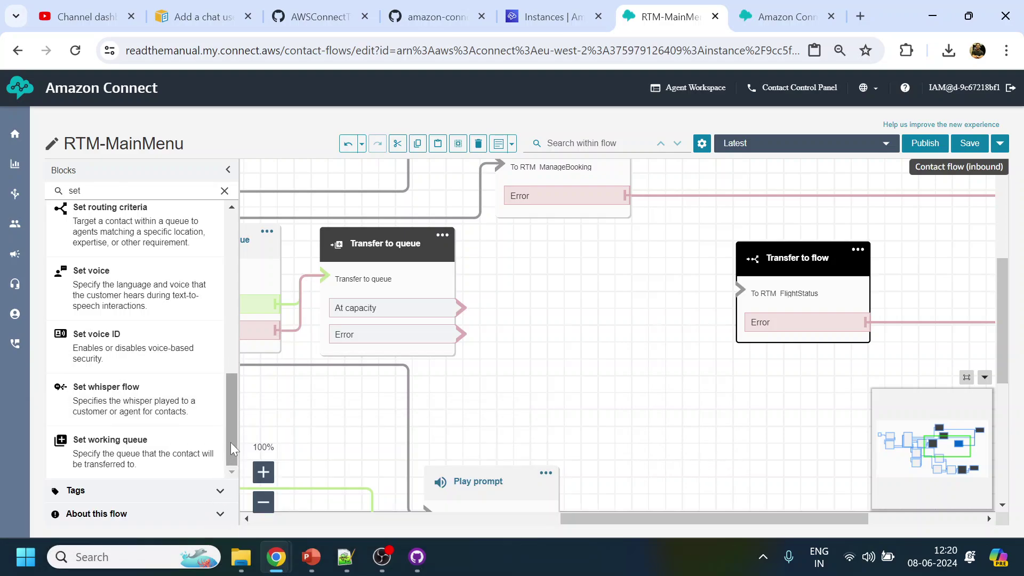
drag(230, 442, 232, 329)
- Add a Disconnect block from TERMINATE beside Transfer to queue
click(224, 190)
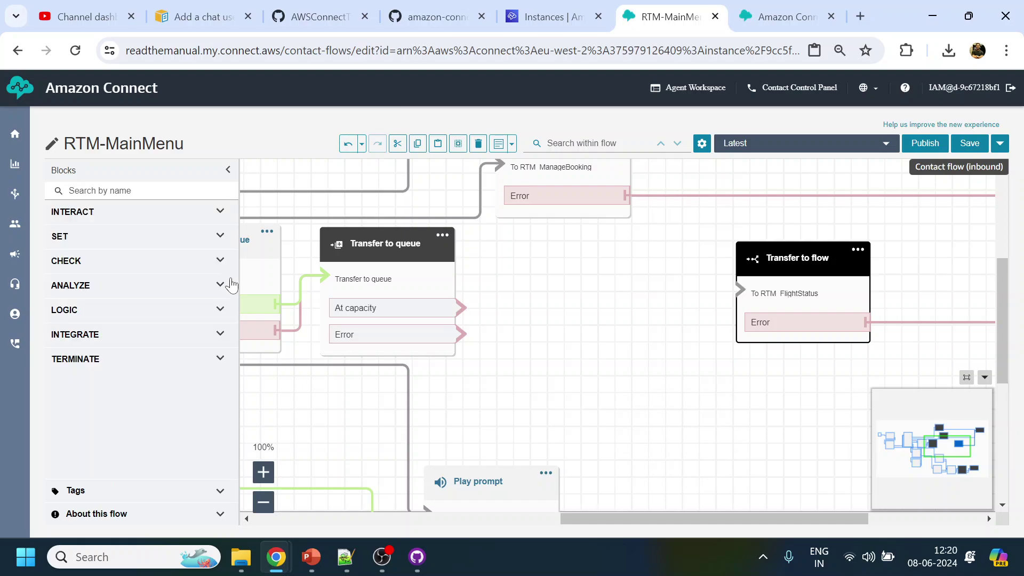
click(224, 365)
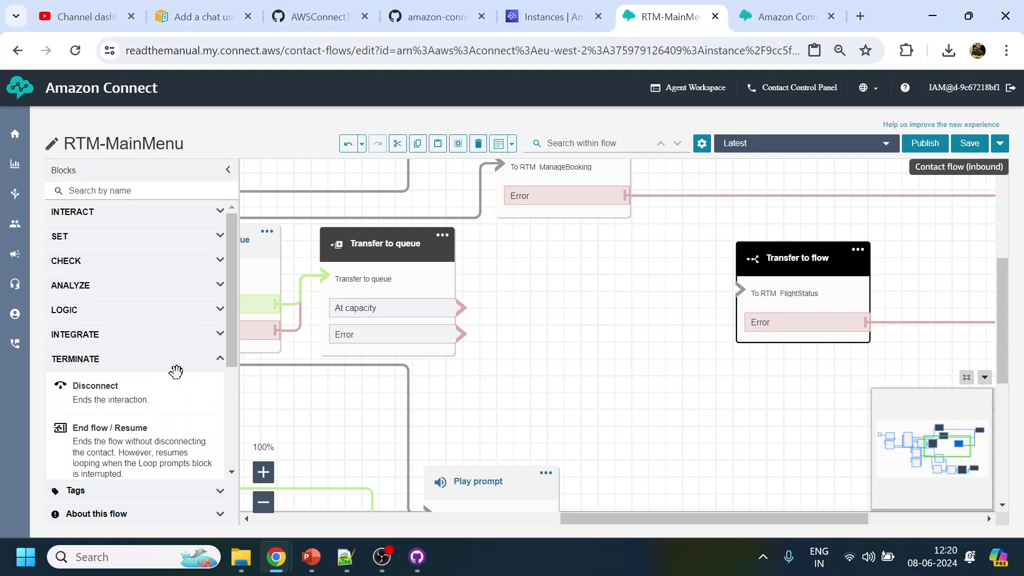
drag(95, 386, 617, 303)
drag(749, 309, 579, 275)
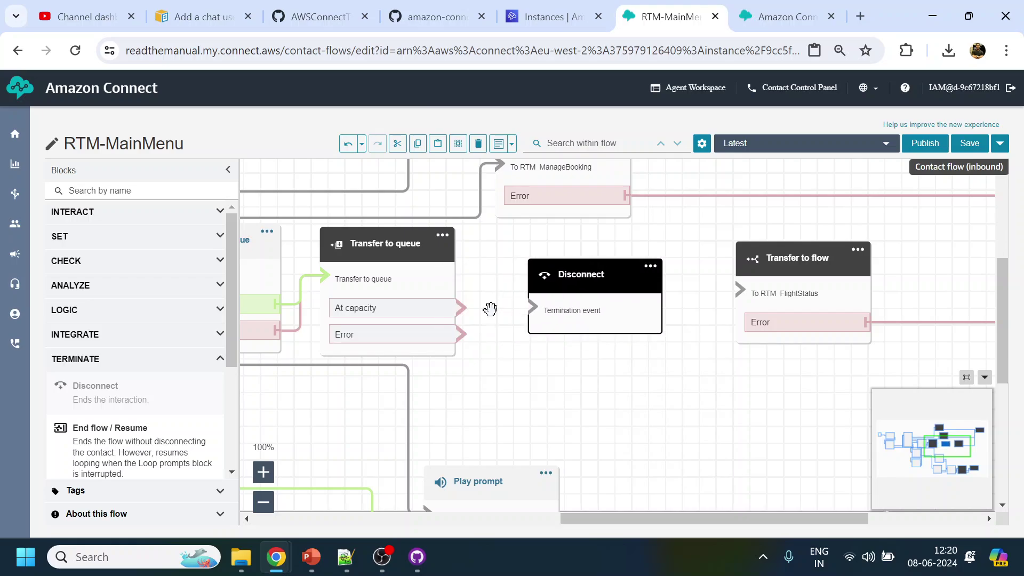
- Route Transfer to queue's At capacity and Error outcomes to Disconnect, then publish RTM-MainMenu
drag(459, 308, 551, 308)
drag(460, 334, 533, 311)
click(922, 144)
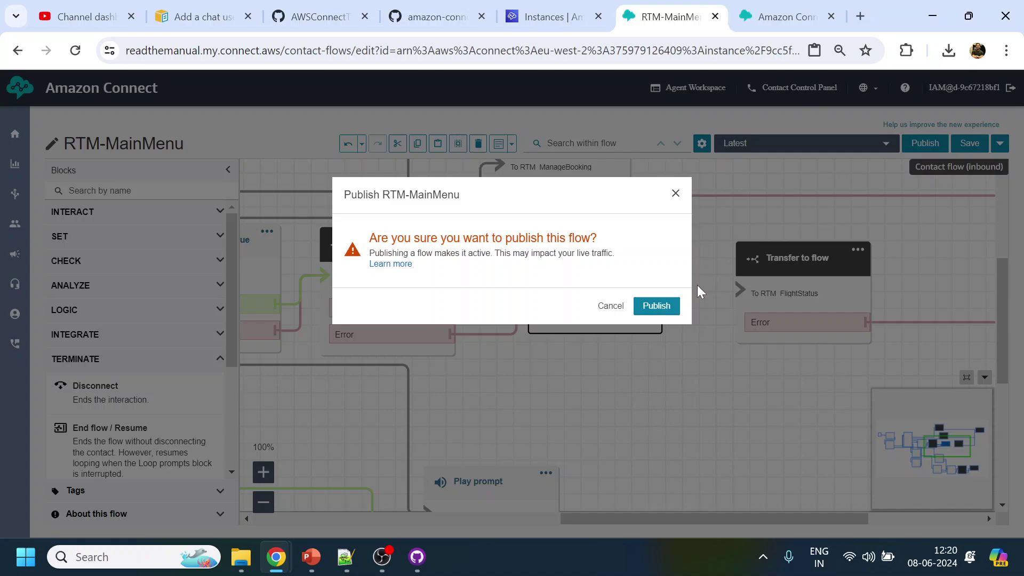
click(657, 305)
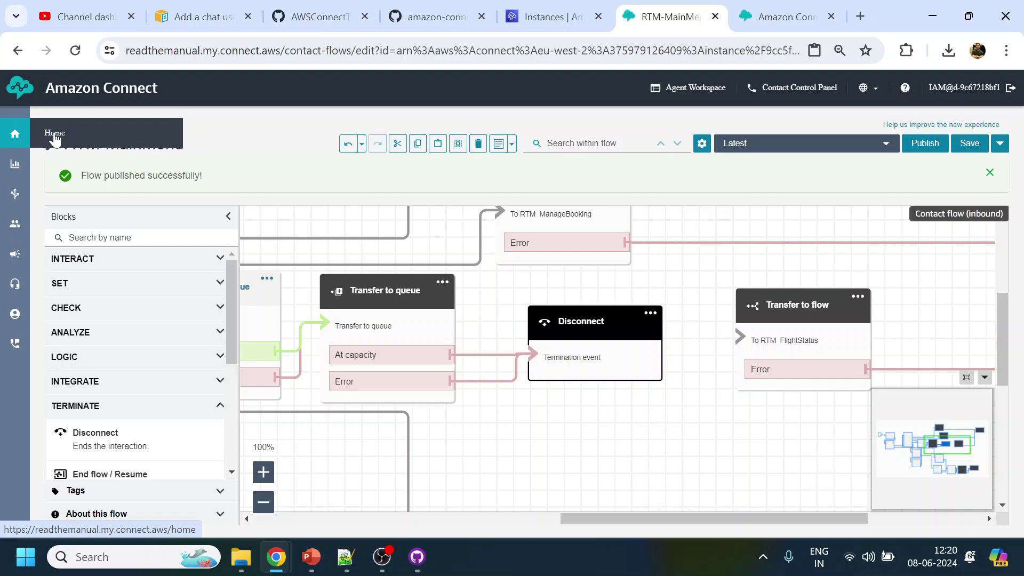
- Bring up the Agent Workspace window, select its web address, and close the window
mouse_move(277, 563)
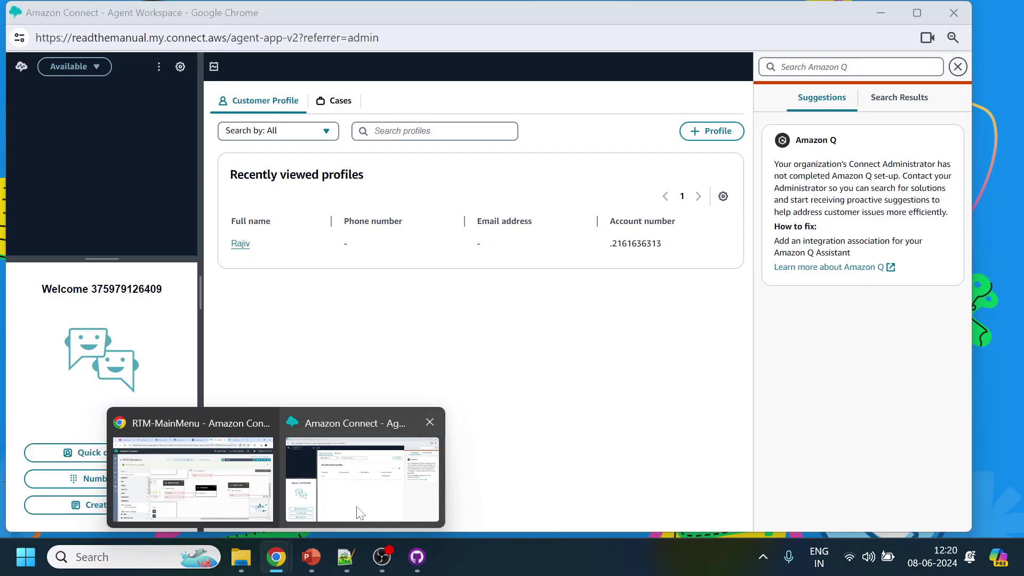
click(357, 512)
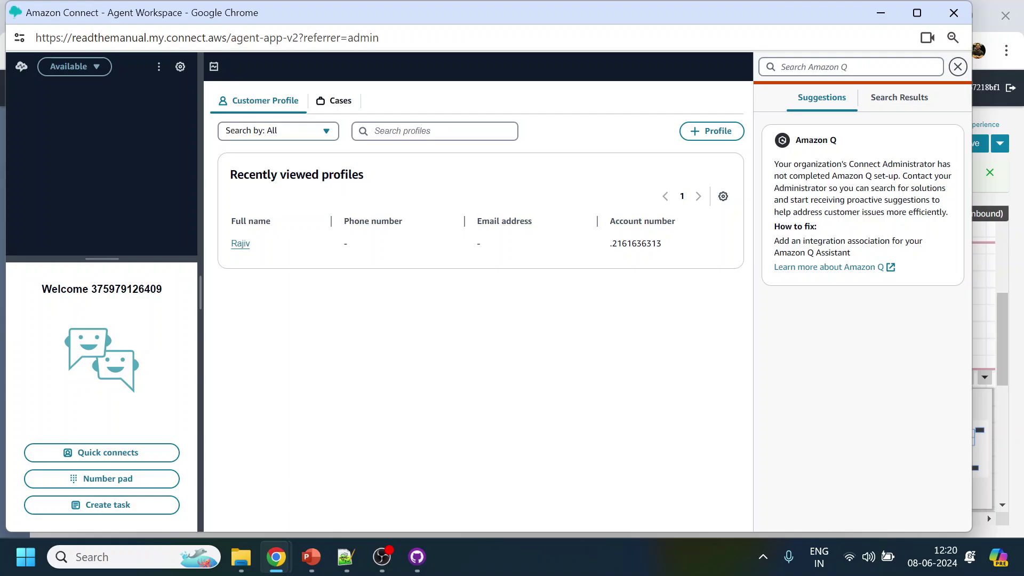
drag(298, 38, 68, 37)
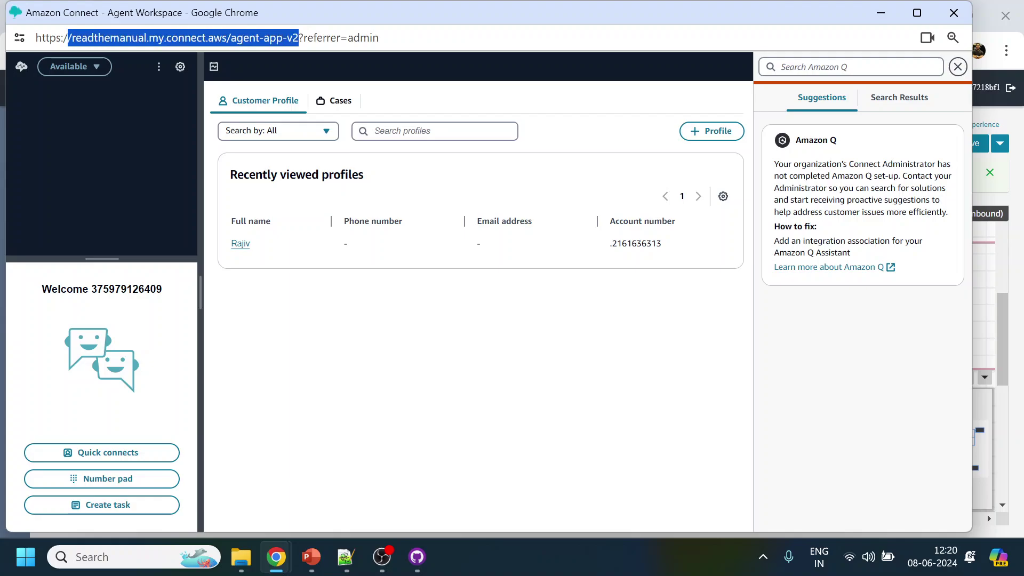
click(953, 12)
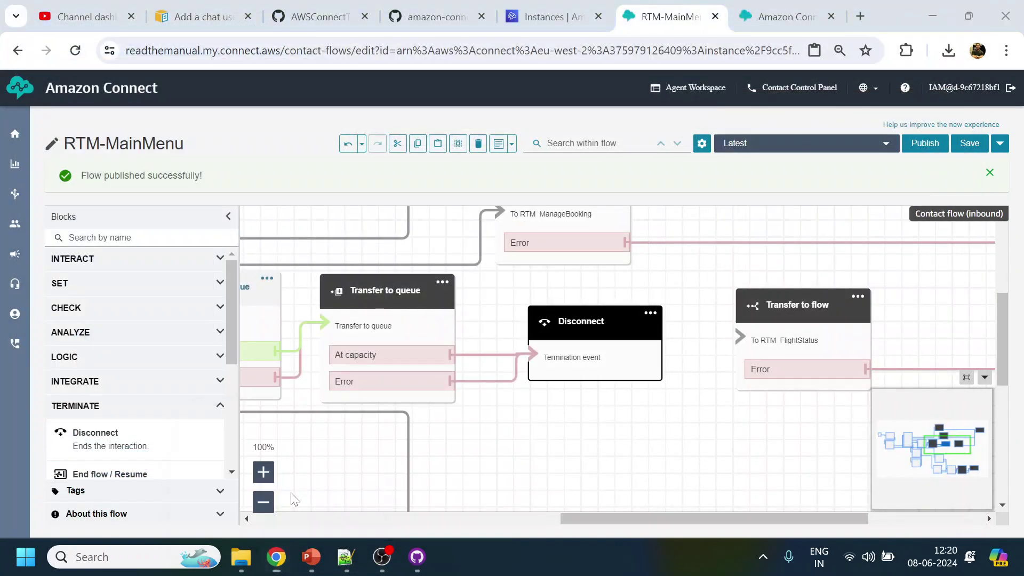
- Sign in as the second agent in a private window via the pasted Connect login URL
key(ctrl+shift+n)
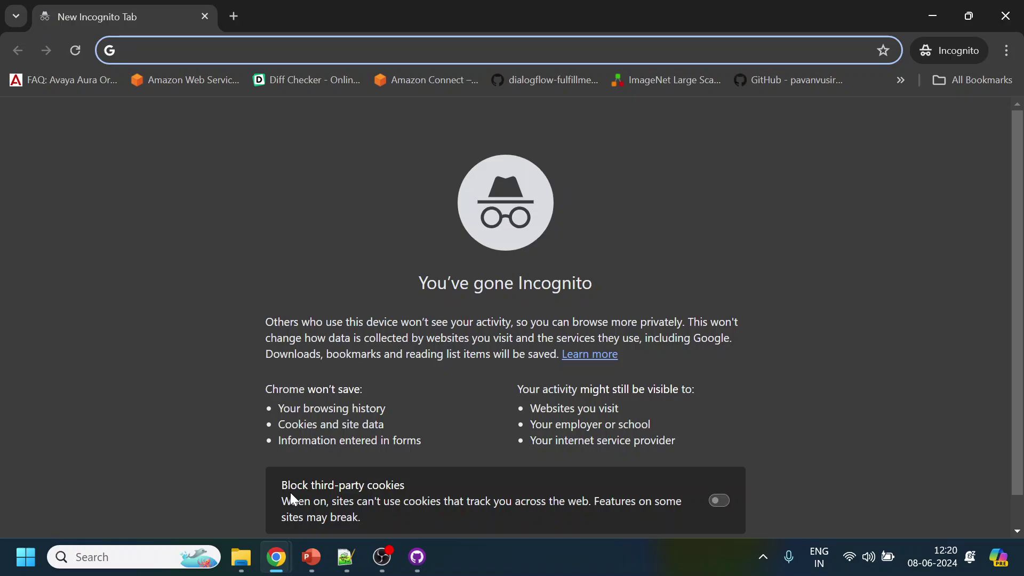
text(https://readthemanual.my.connect.aws/agent-app-v2)
key(Return)
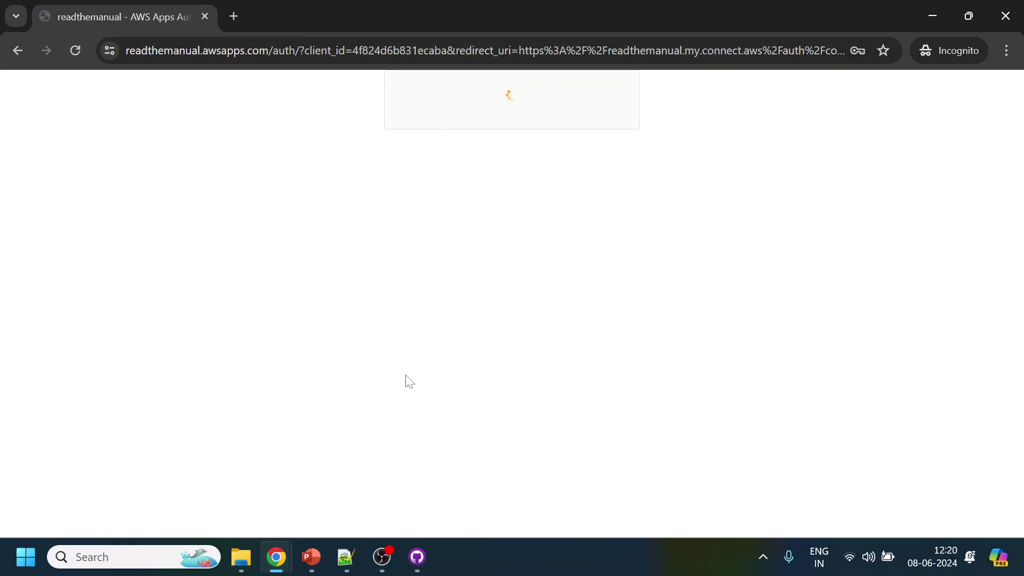
click(484, 347)
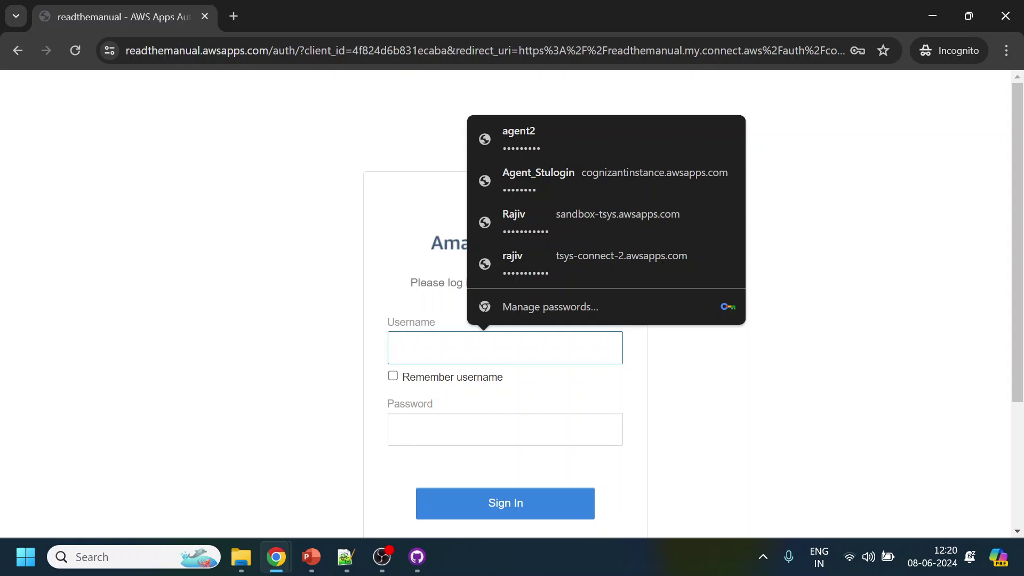
text(man)
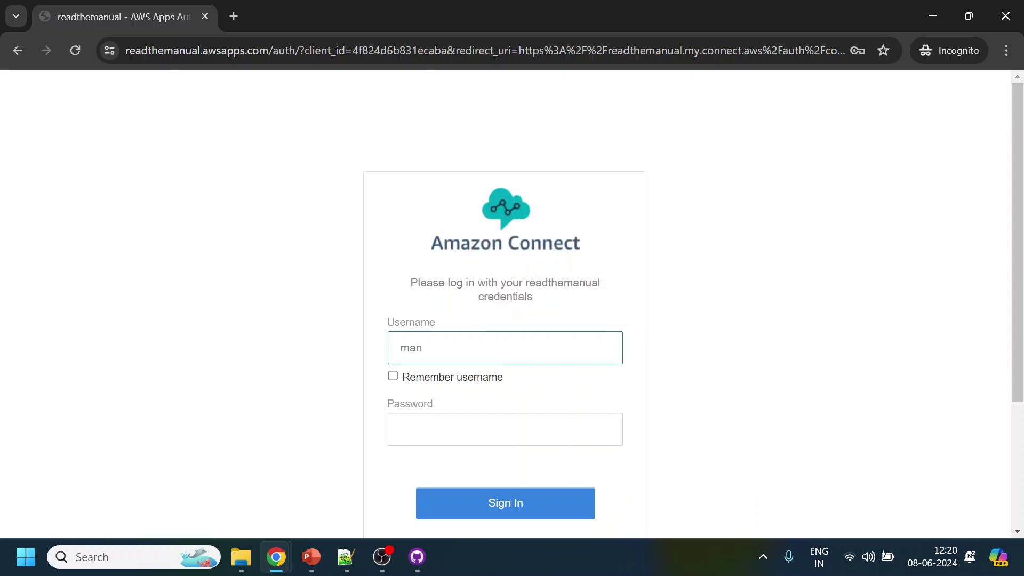
key(Tab)
key(Tab)
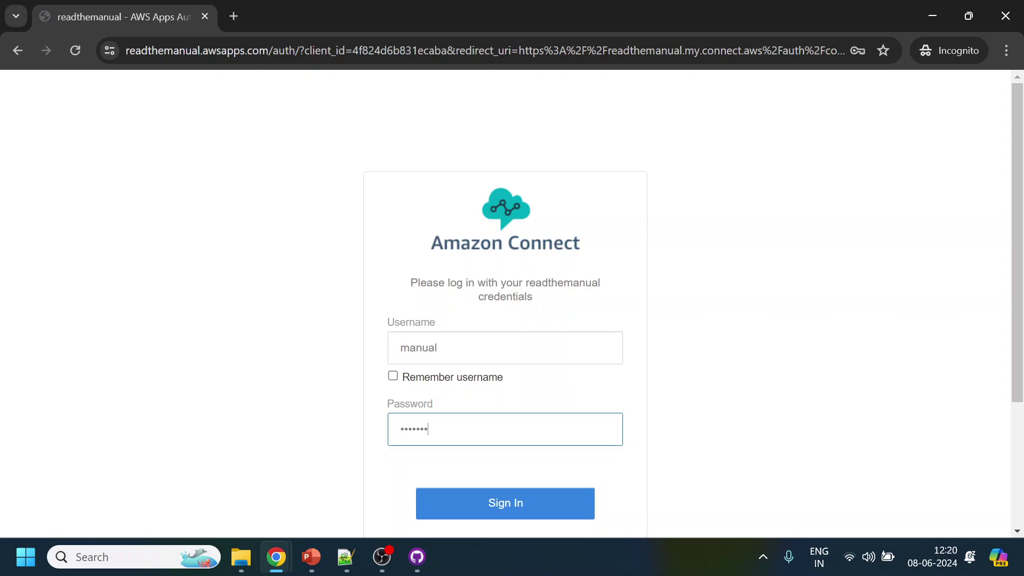
key(Return)
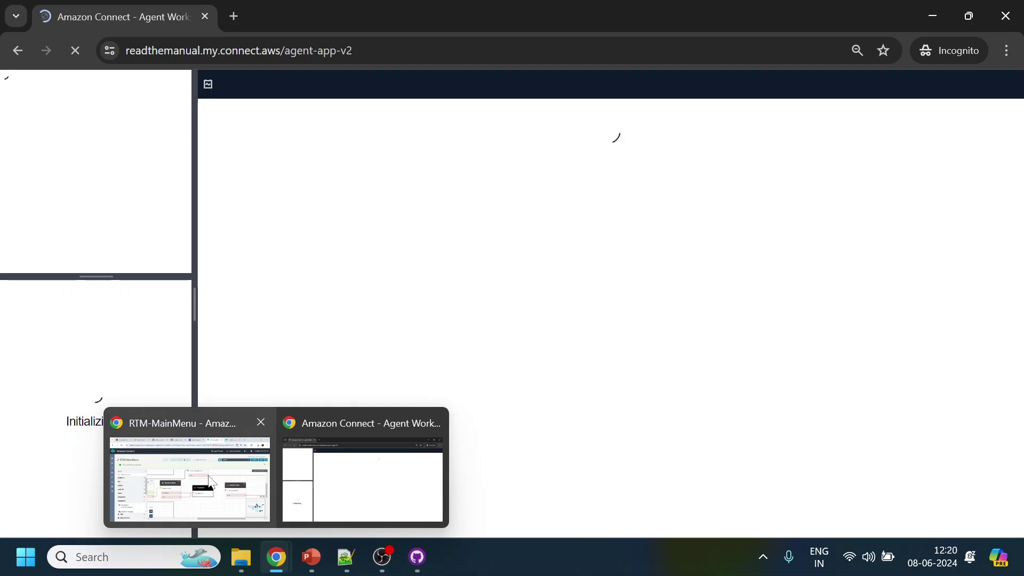
click(212, 480)
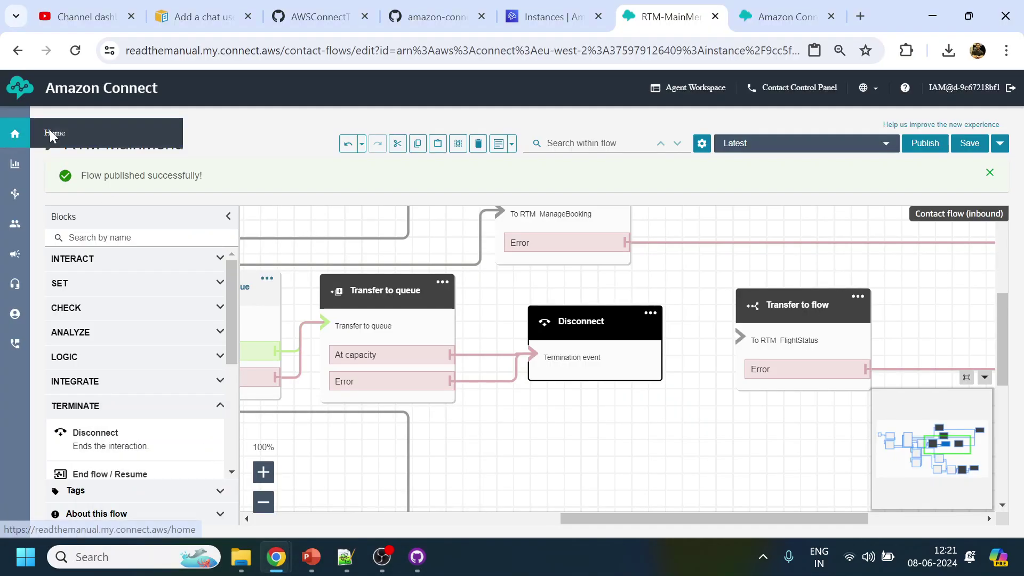
- From Home, start a Test chat with RTM-MainMenu chosen as the contact flow
click(15, 134)
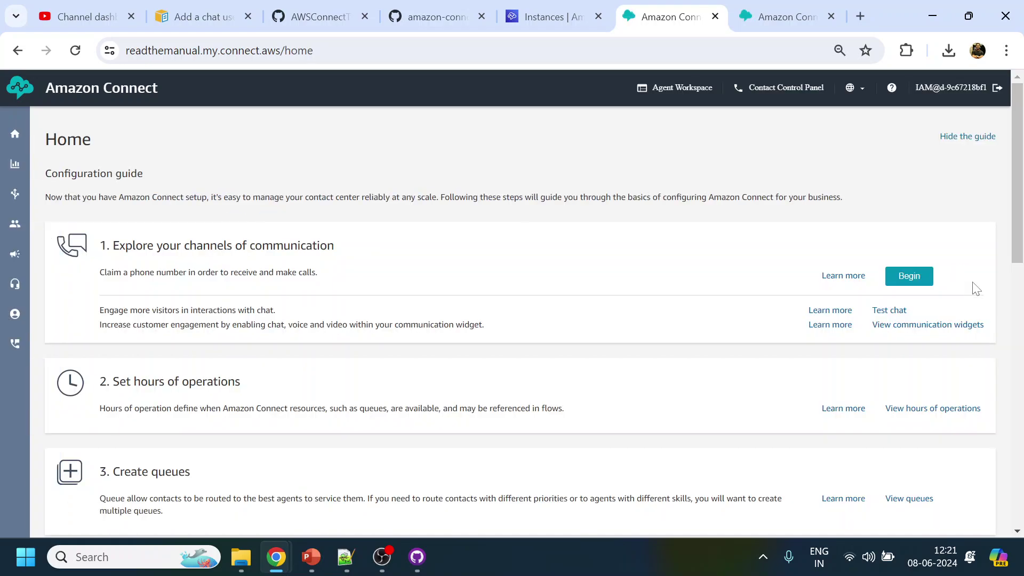
click(888, 311)
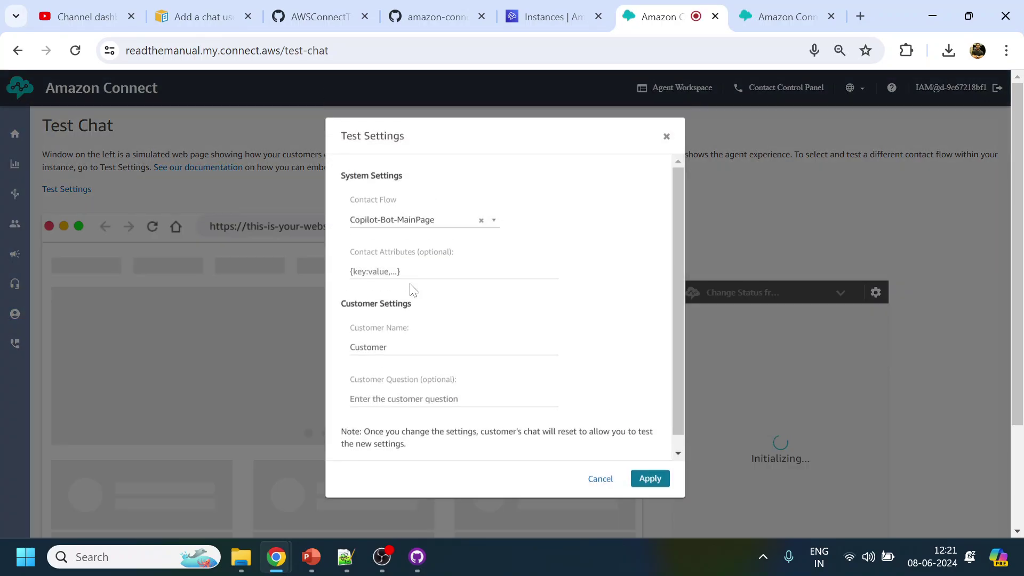
click(492, 226)
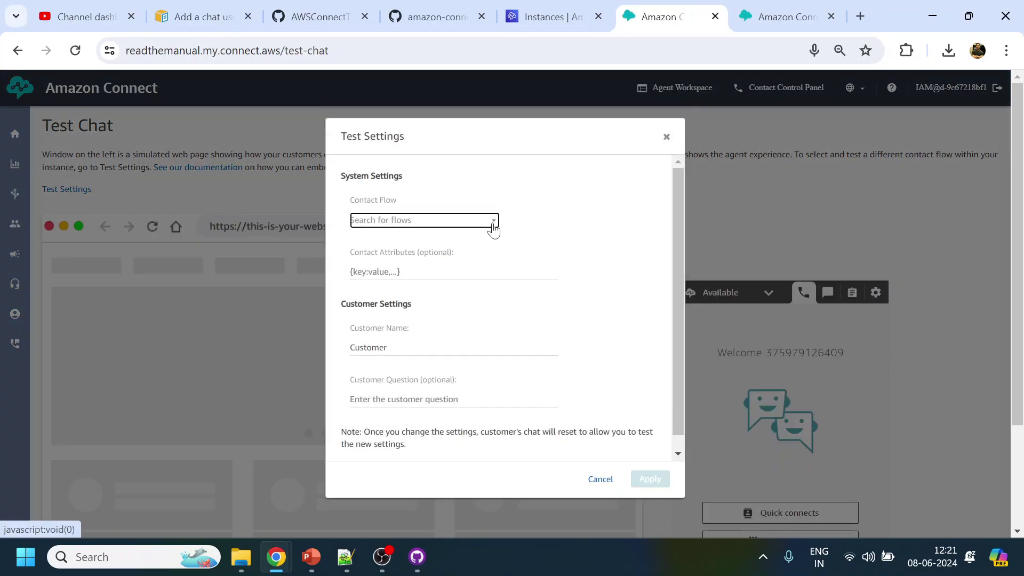
click(498, 226)
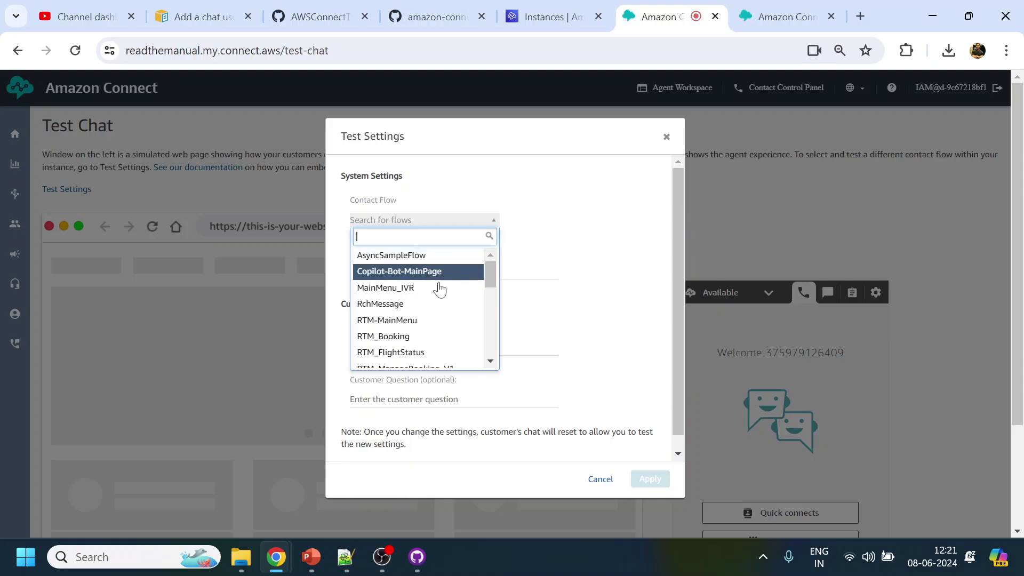
click(421, 323)
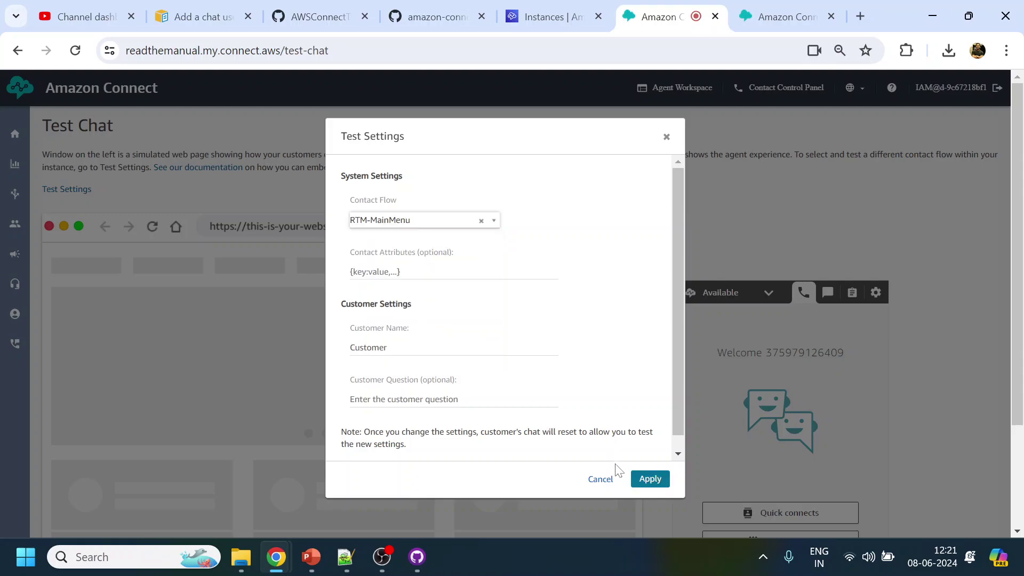
click(656, 480)
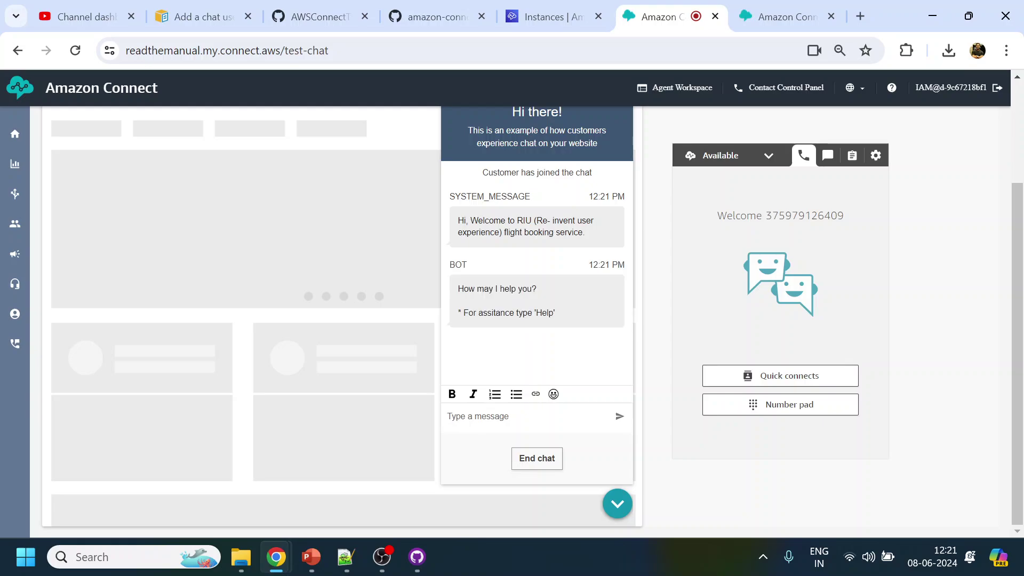
- Send 'flight info' as the customer and set the first agent's next status to Offline
text(flight info)
key(Return)
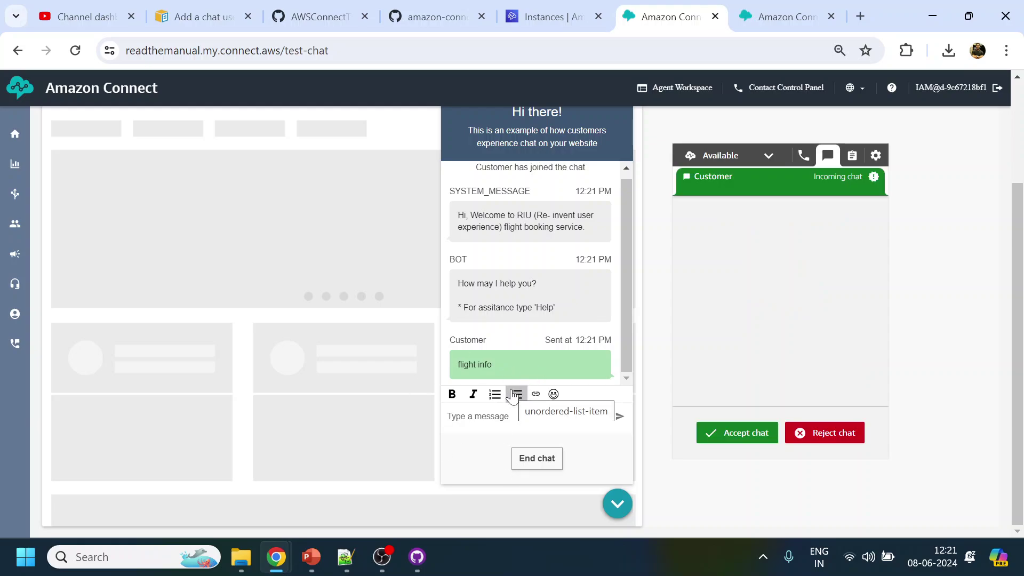
click(768, 155)
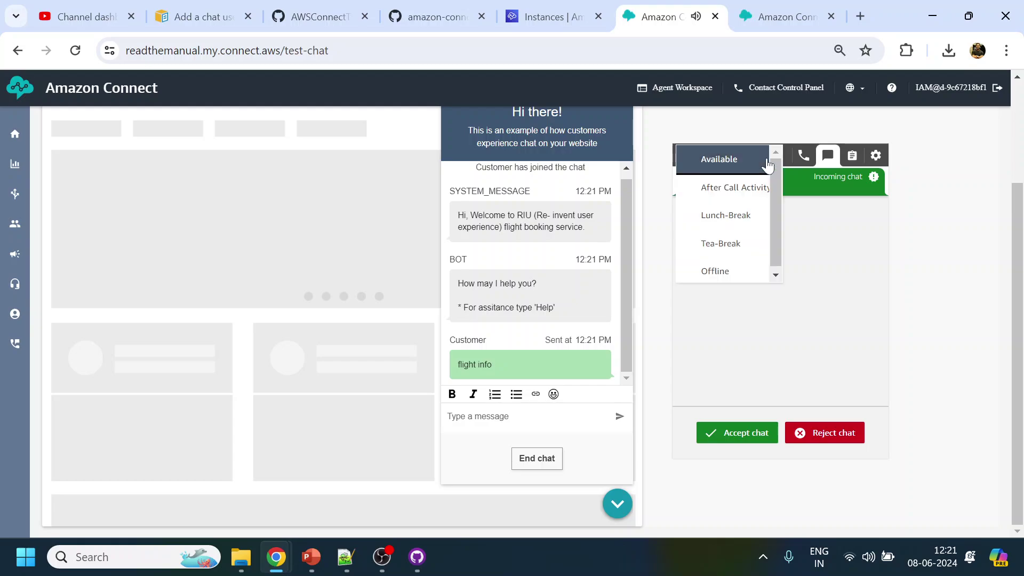
click(749, 271)
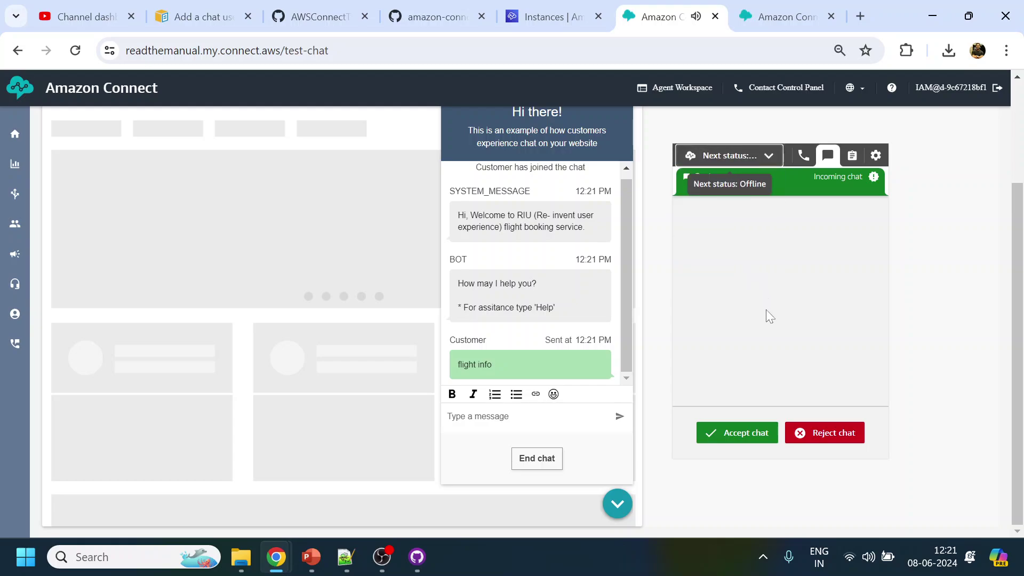
- Reject the routed chat, close the contact, and switch to the Agent Workspace window
click(840, 432)
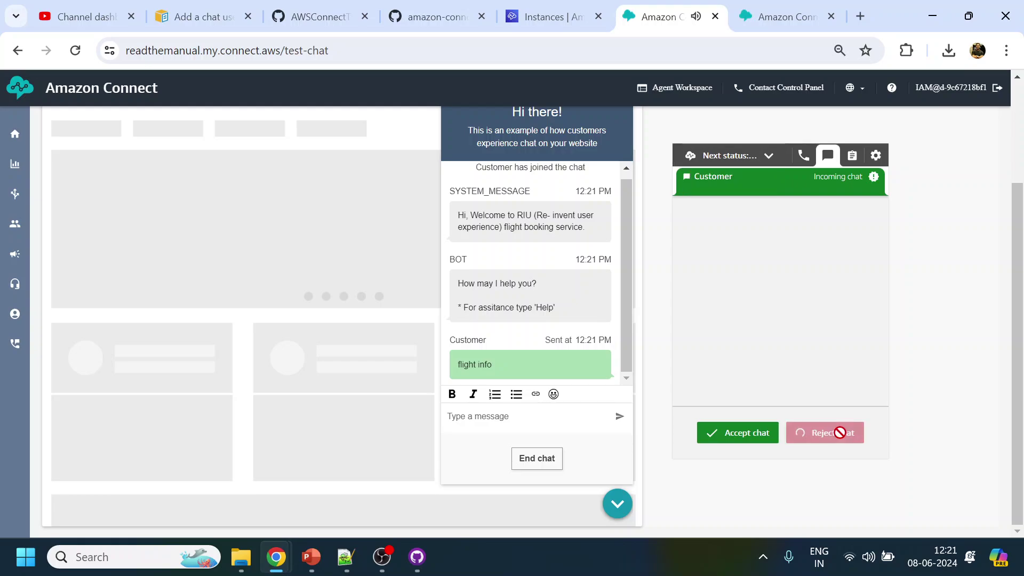
click(773, 440)
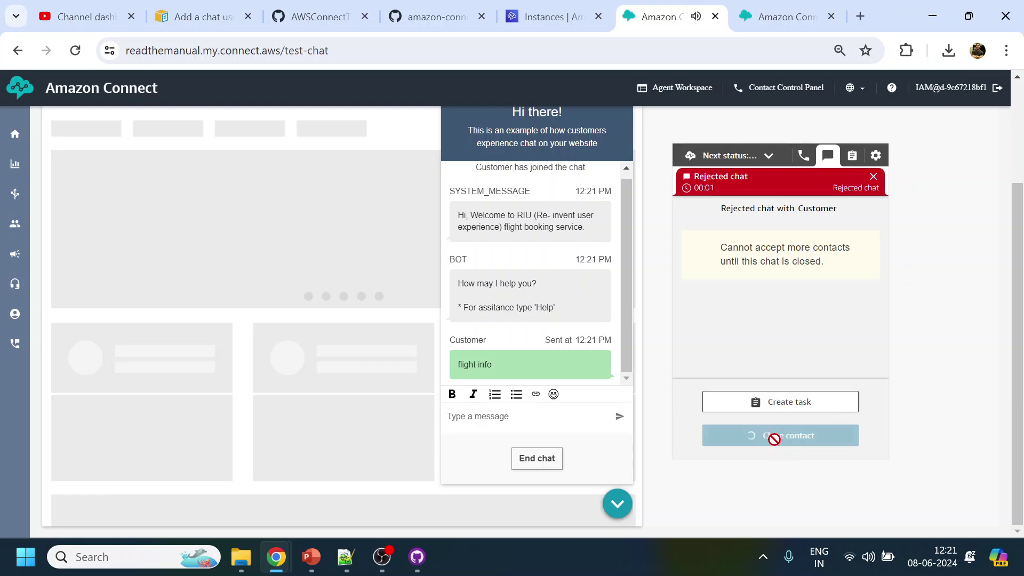
mouse_move(276, 556)
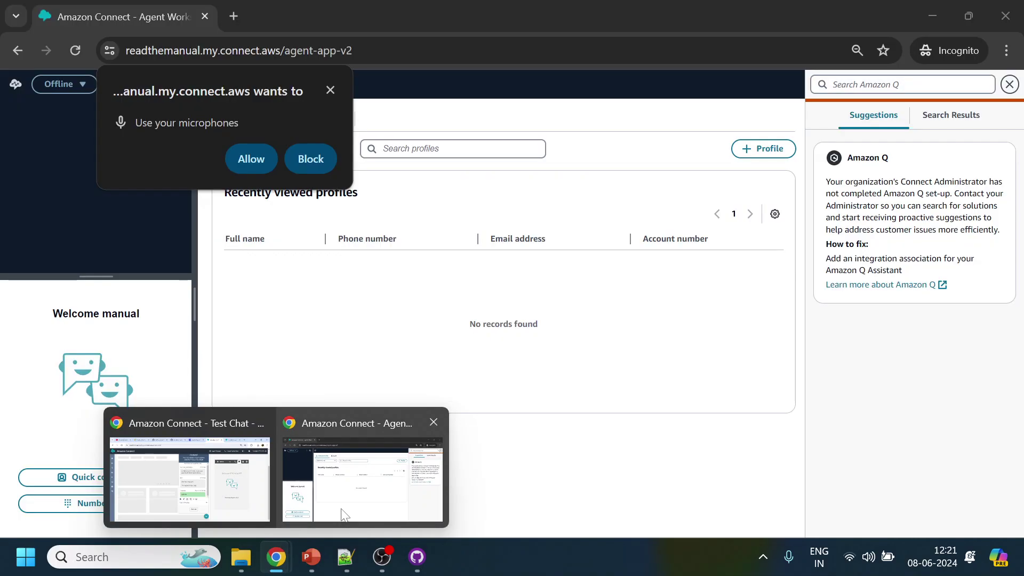
click(344, 514)
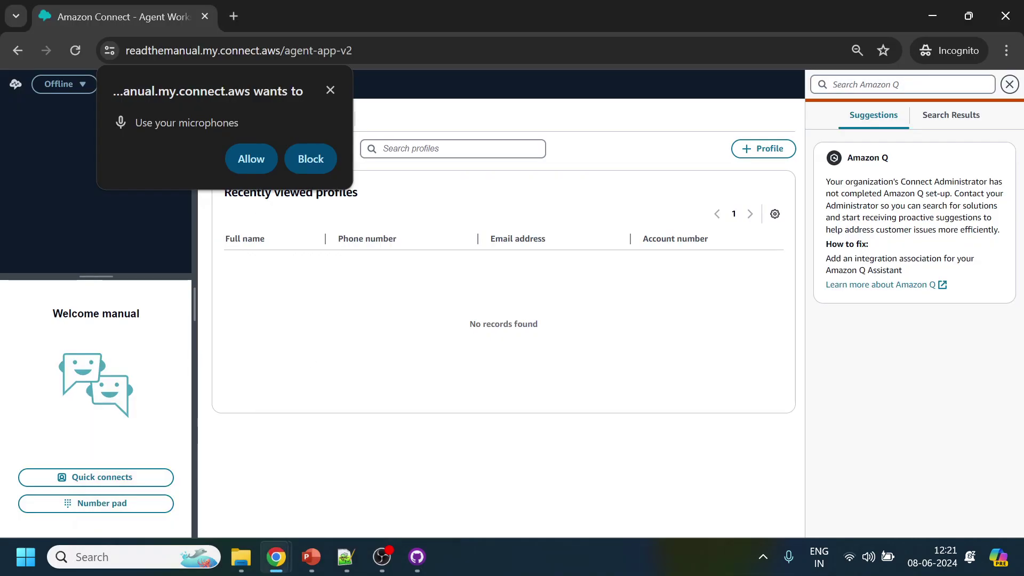
- Set the second agent Available, accept the 'flight info' chat, then end it and close the contact
click(255, 160)
click(81, 86)
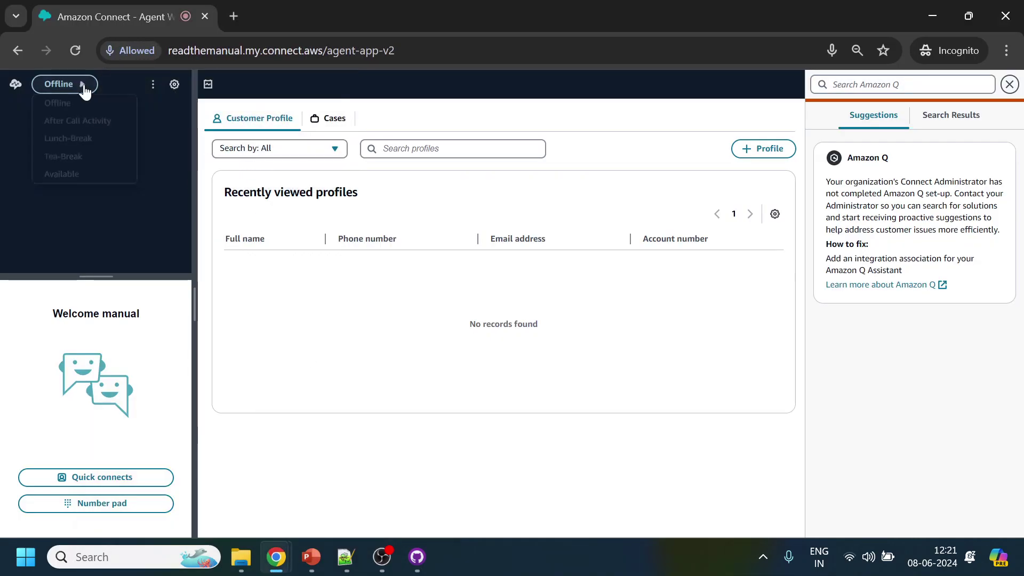
click(81, 176)
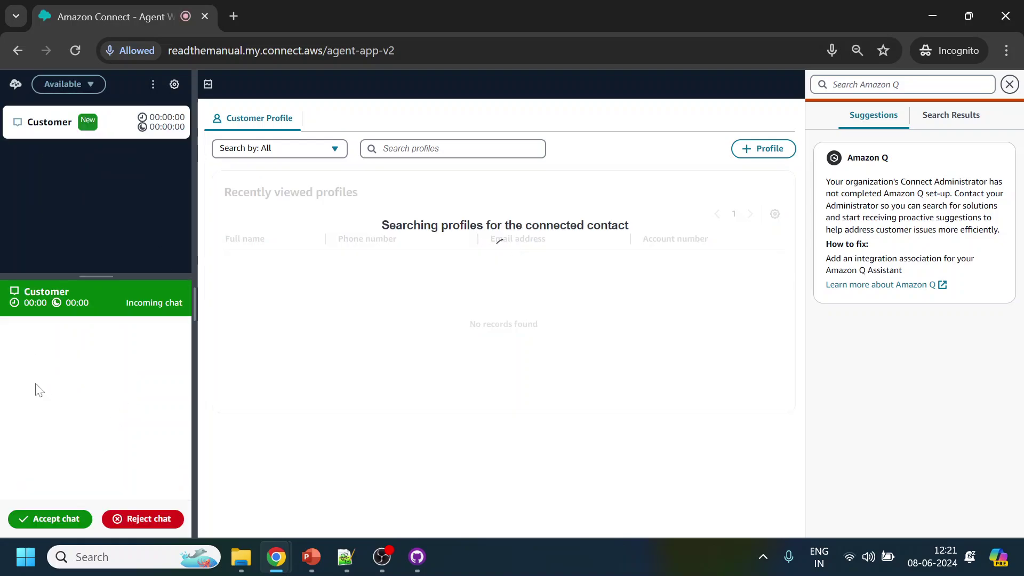
click(64, 522)
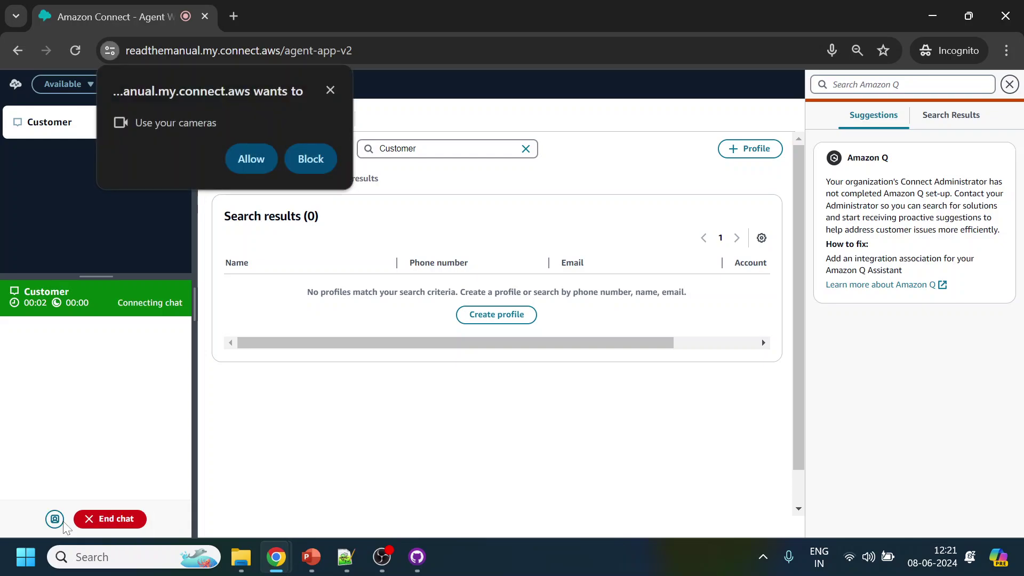
click(251, 158)
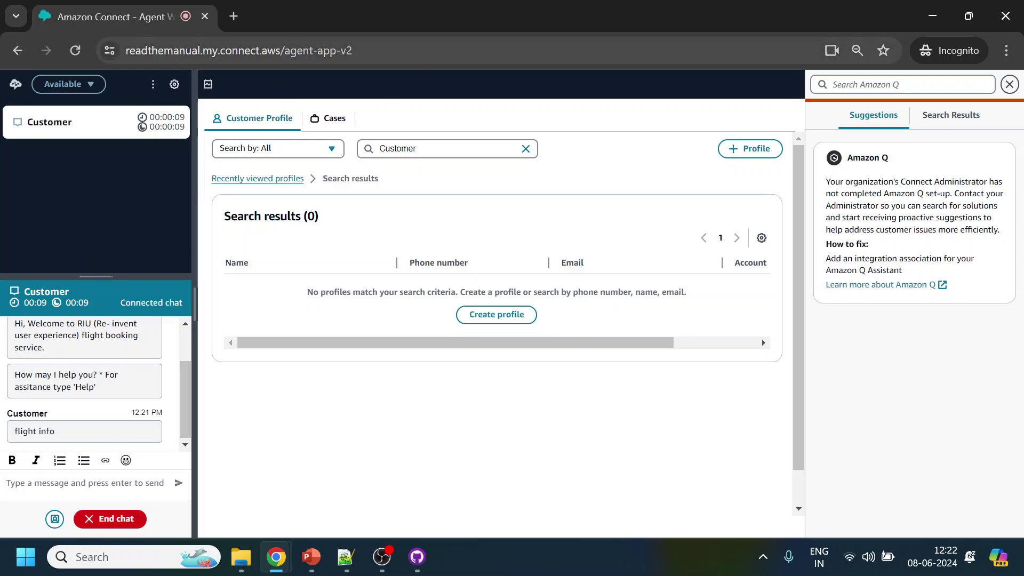
mouse_move(241, 557)
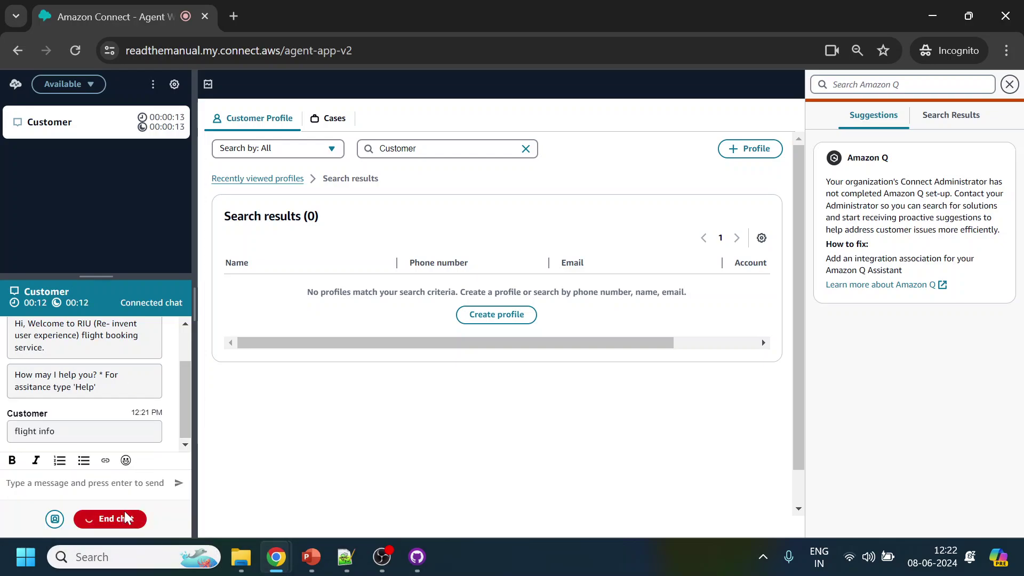
click(112, 519)
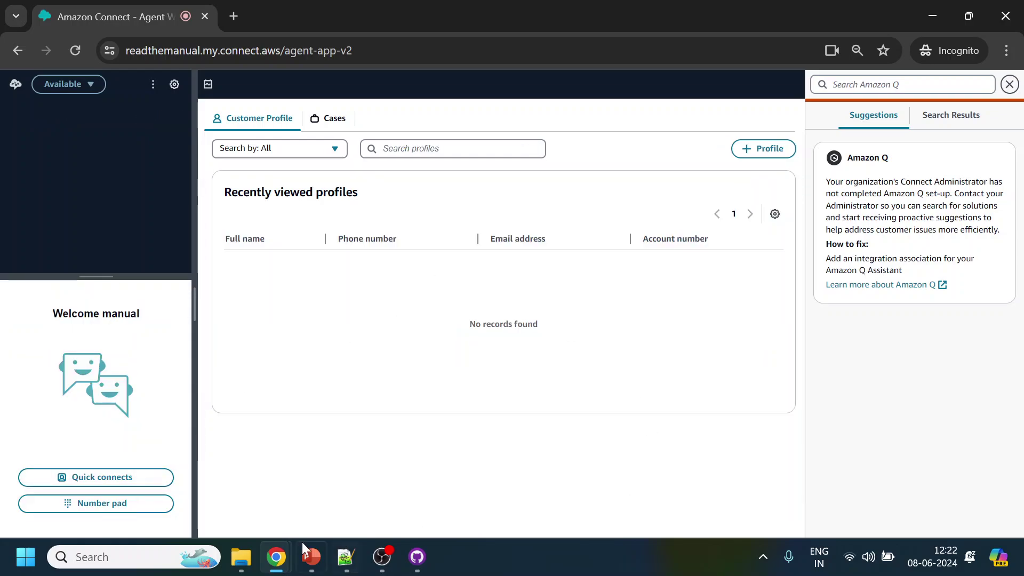
- Confirm Test Chat shows 'Chat has ended!', then return to the Agent Workspace and select its address
mouse_move(276, 556)
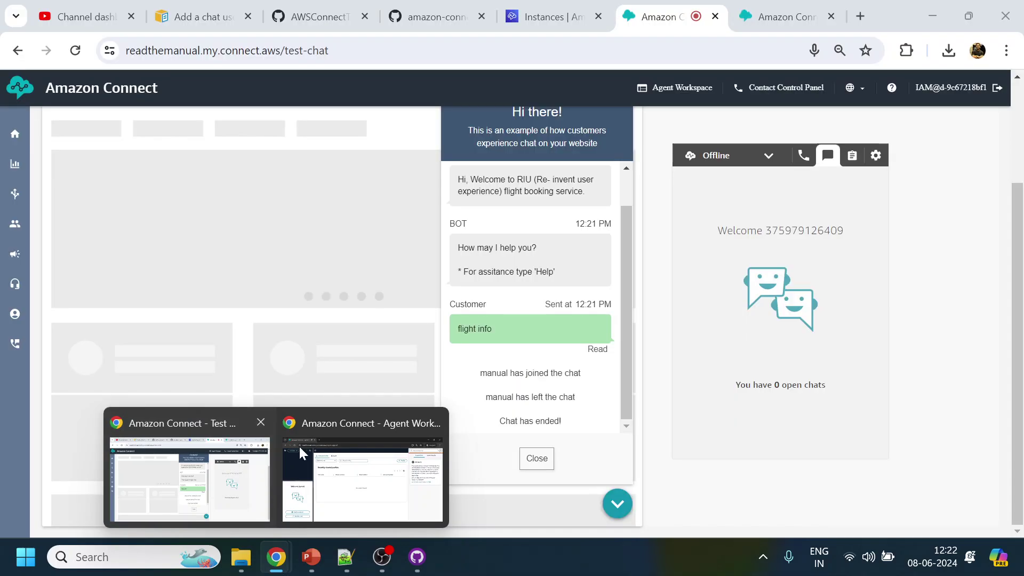
click(267, 453)
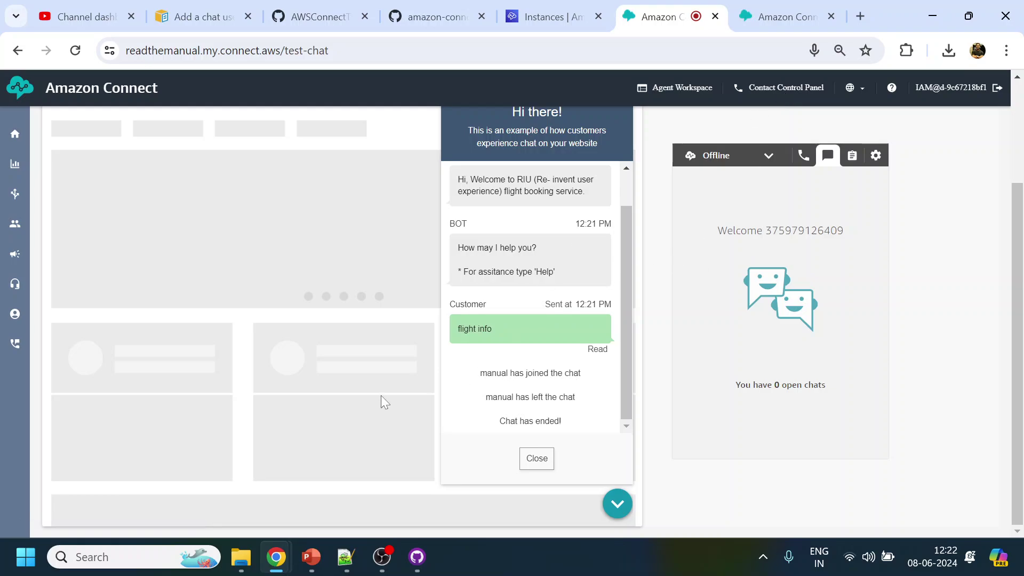
key(alt+Tab)
click(429, 59)
click(429, 59)
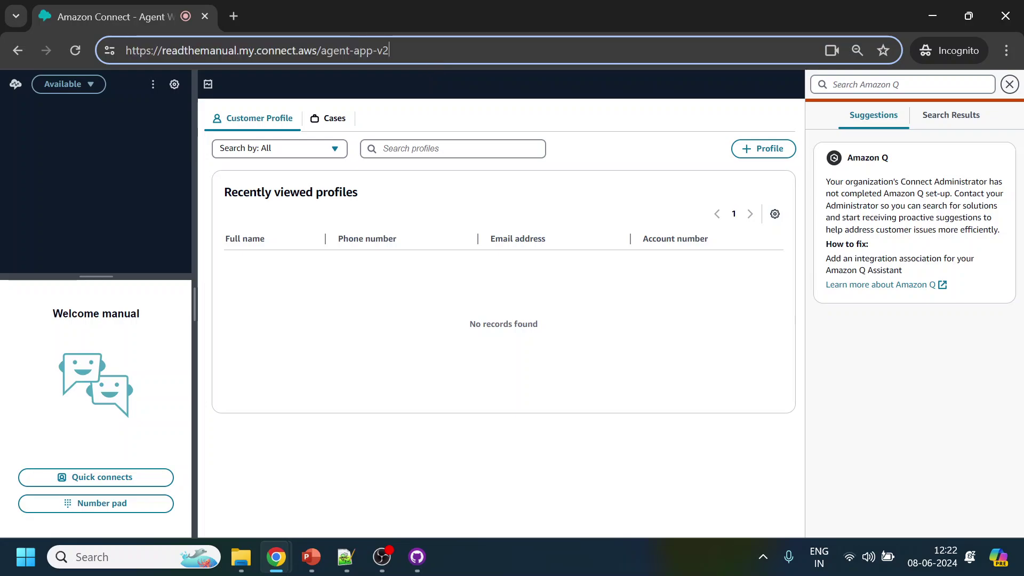
drag(389, 50, 43, 37)
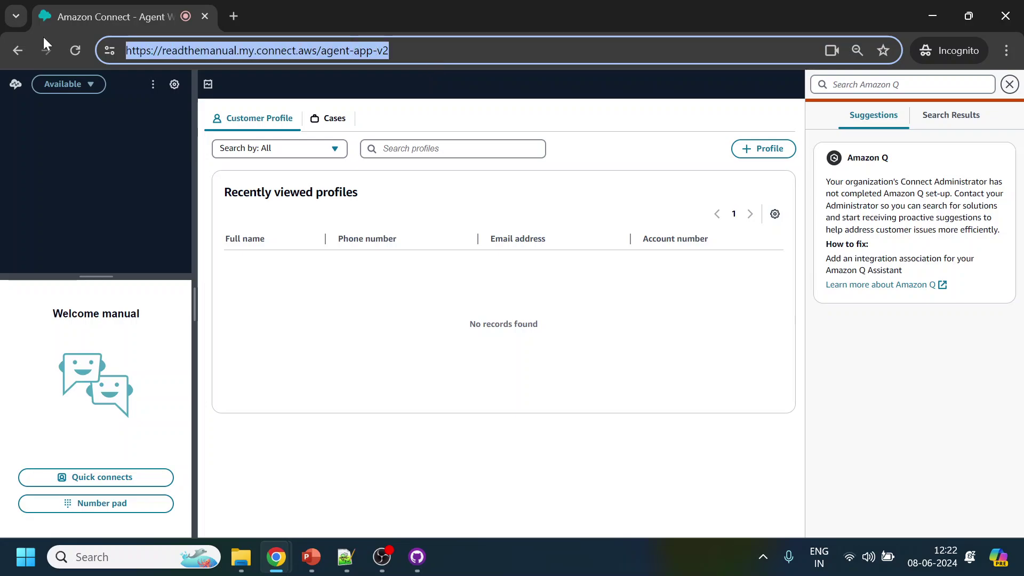